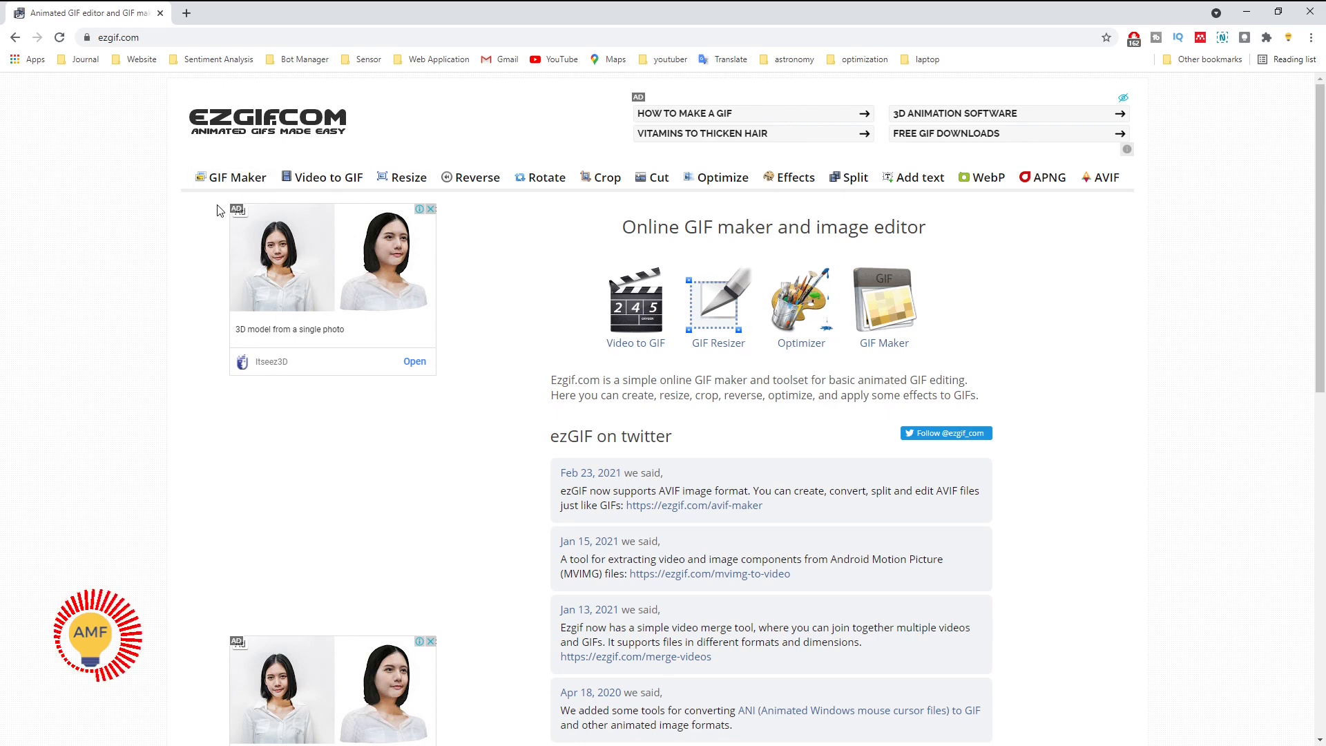
Step: Open the GIF Maker and upload the eight avatar images and the blank image as frames
{"action": "left_click", "coordinate": [237, 177]}
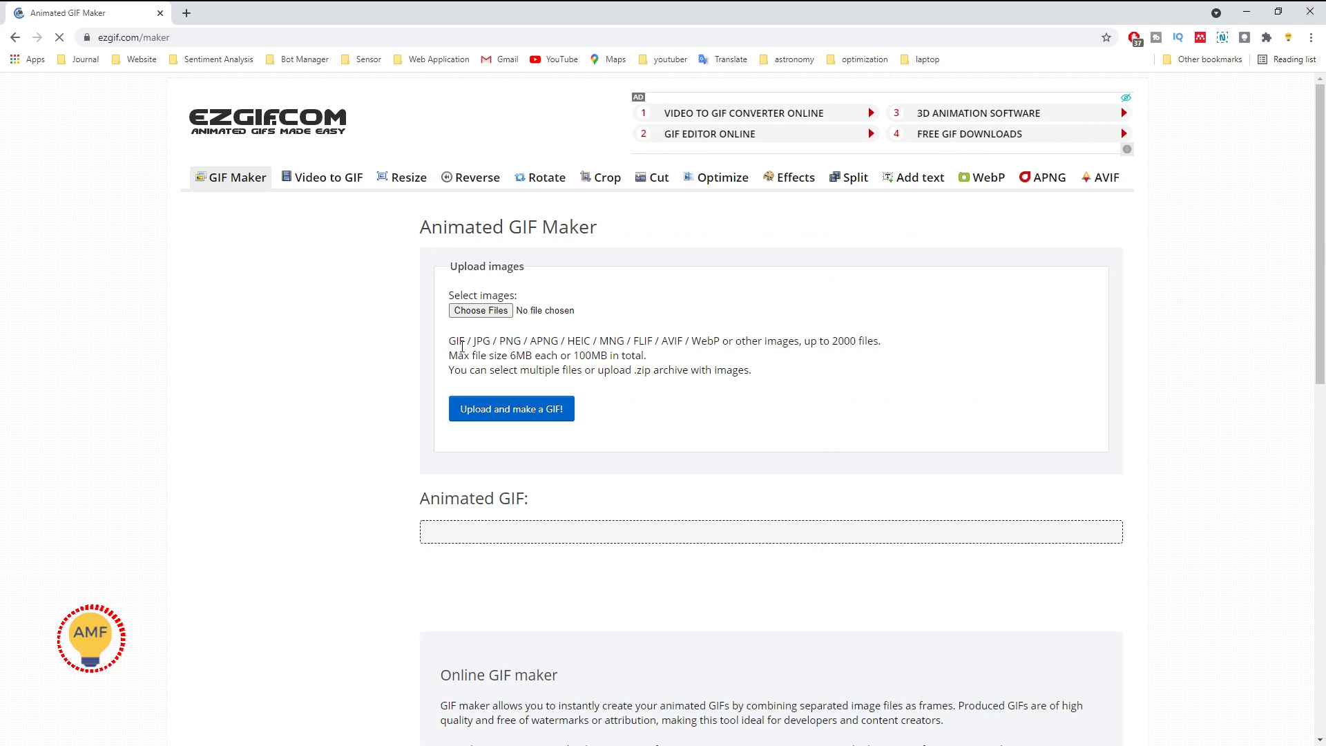
{"action": "left_click_drag", "start_coordinate": [449, 341], "coordinate": [691, 336]}
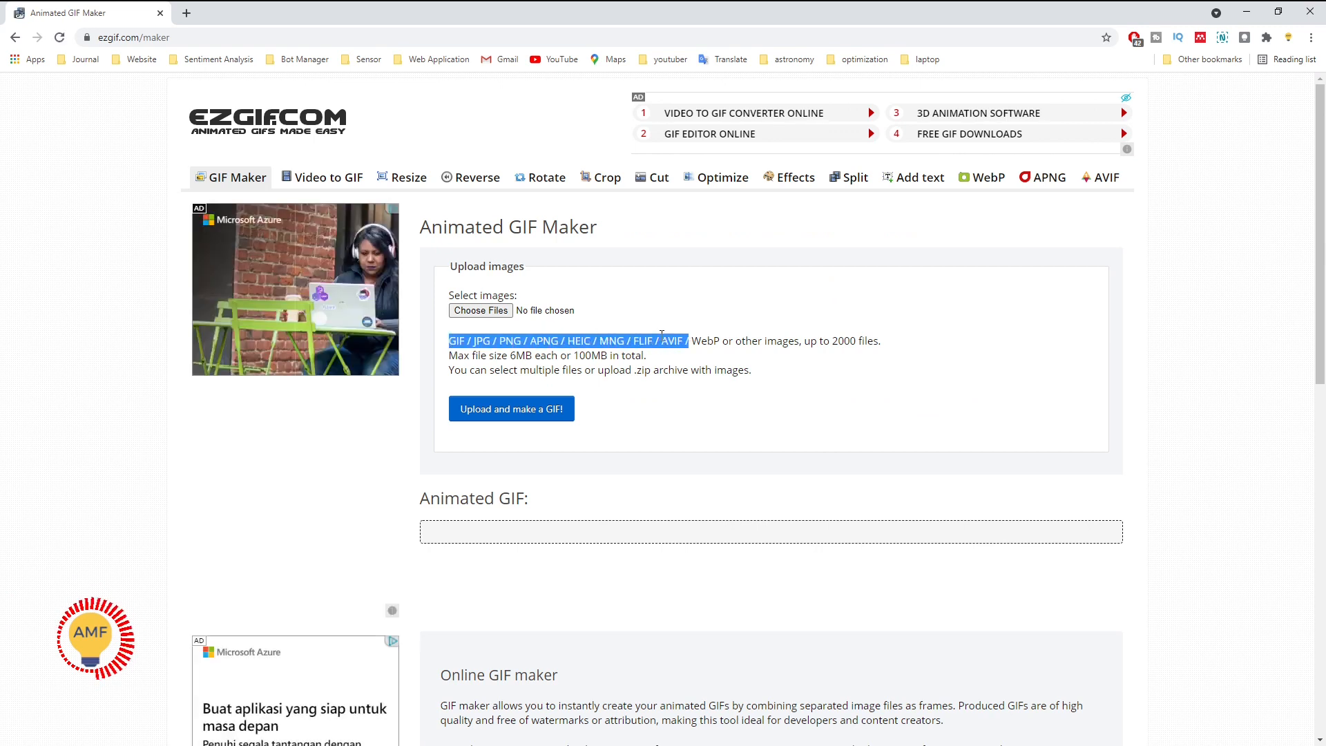
{"action": "left_click", "coordinate": [509, 375]}
{"action": "left_click", "coordinate": [479, 311]}
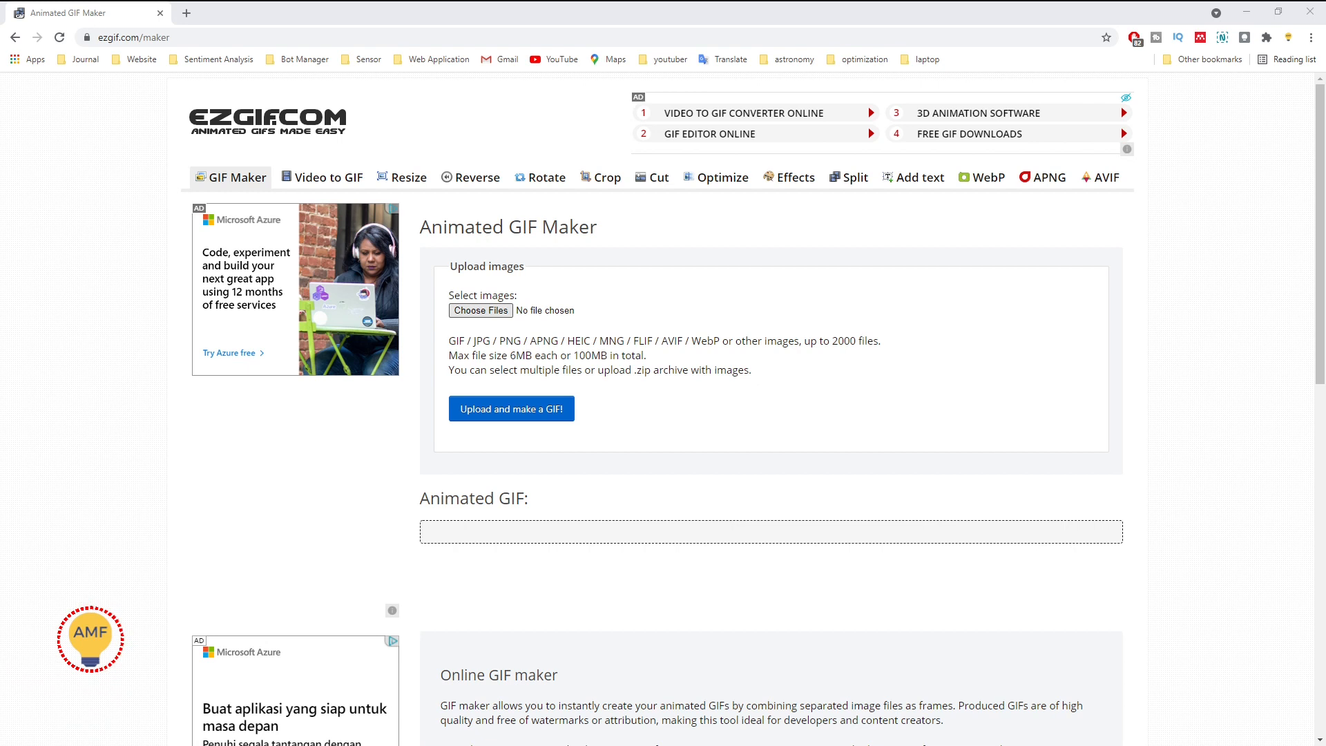
{"action": "left_click", "coordinate": [540, 355]}
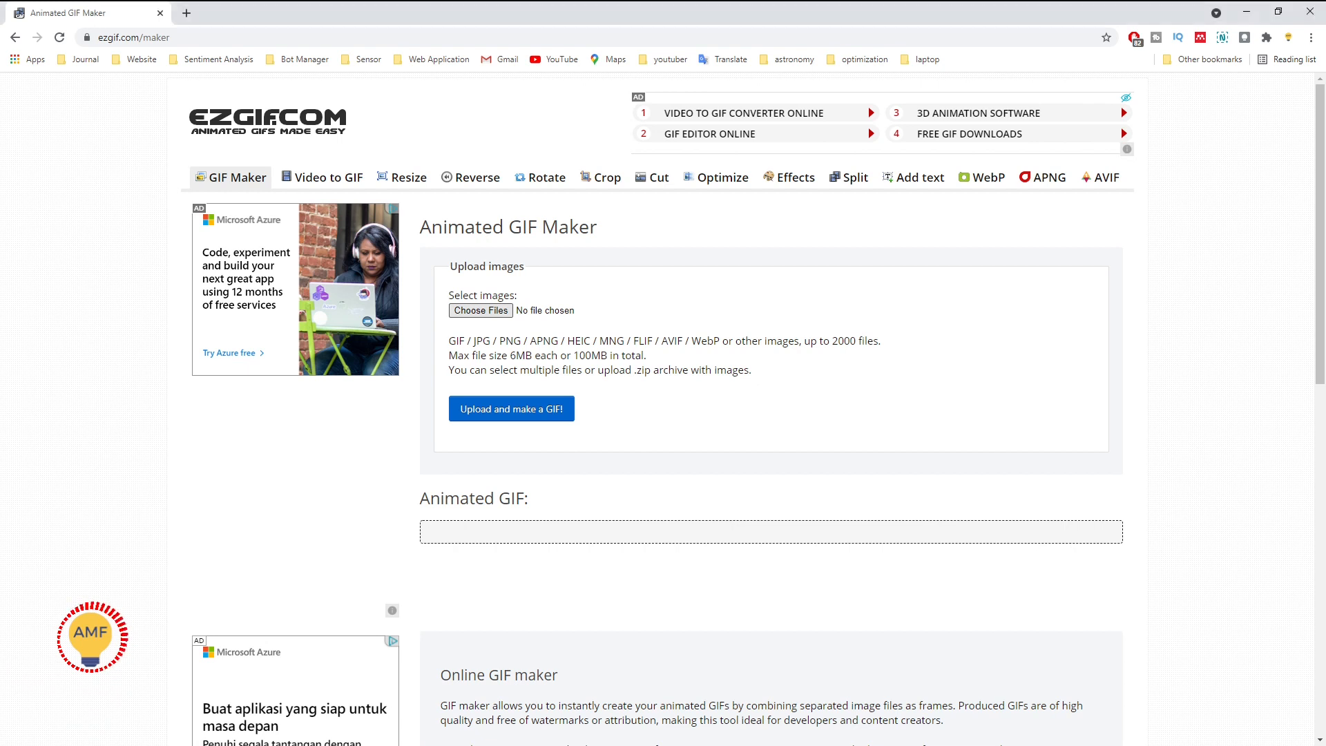
{"action": "left_click", "coordinate": [532, 419]}
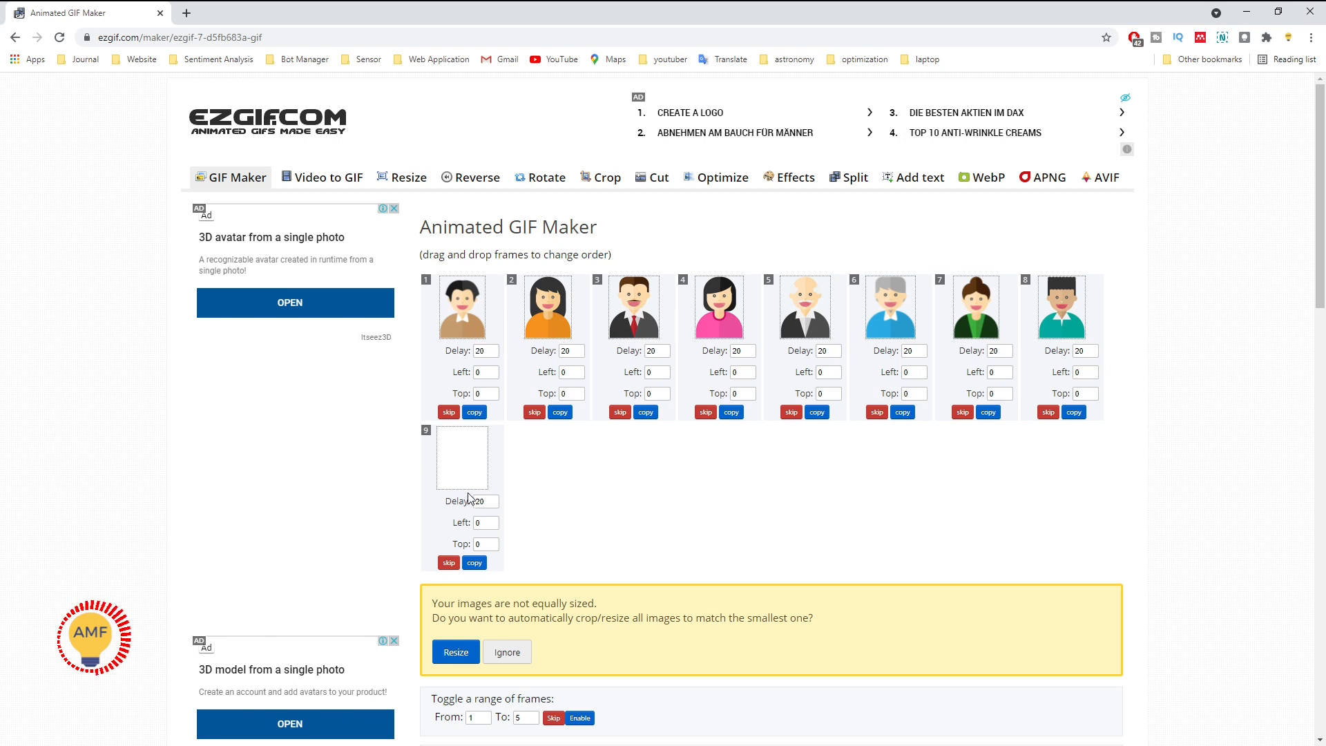
Step: Duplicate the blank frame four times, placing one copy after avatar 1, one after avatar 2 and two after avatar 3
{"action": "left_click", "coordinate": [474, 563]}
{"action": "left_click_drag", "start_coordinate": [469, 465], "coordinate": [552, 323]}
{"action": "left_click", "coordinate": [560, 563]}
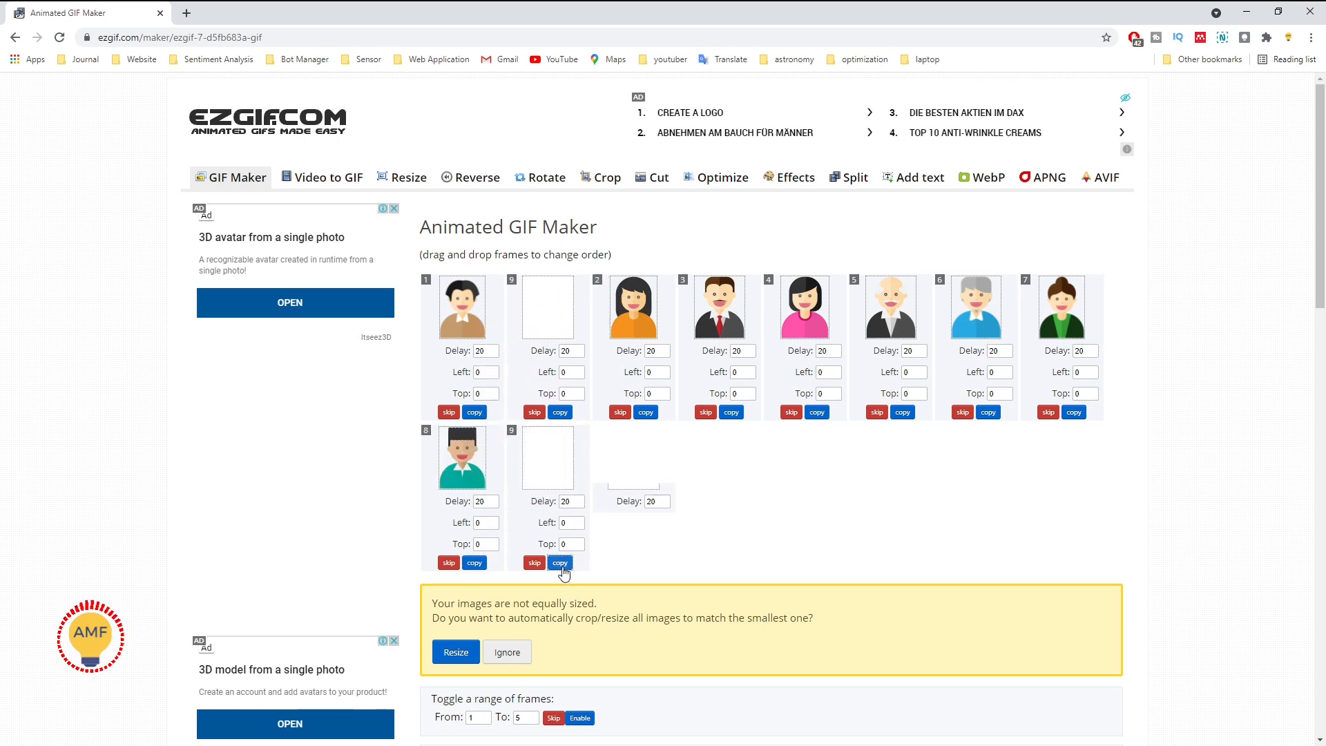
{"action": "left_click_drag", "start_coordinate": [622, 461], "coordinate": [674, 373]}
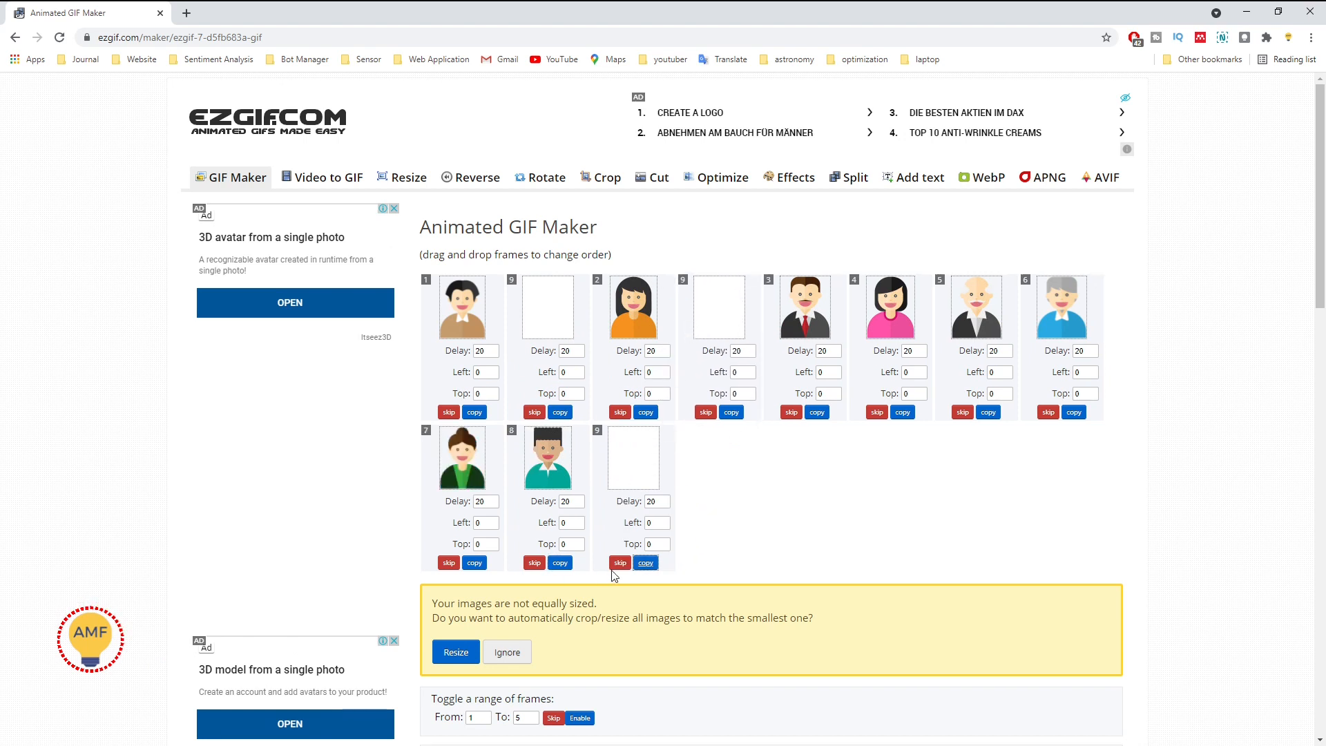
{"action": "left_click", "coordinate": [646, 563]}
{"action": "left_click_drag", "start_coordinate": [719, 457], "coordinate": [871, 352]}
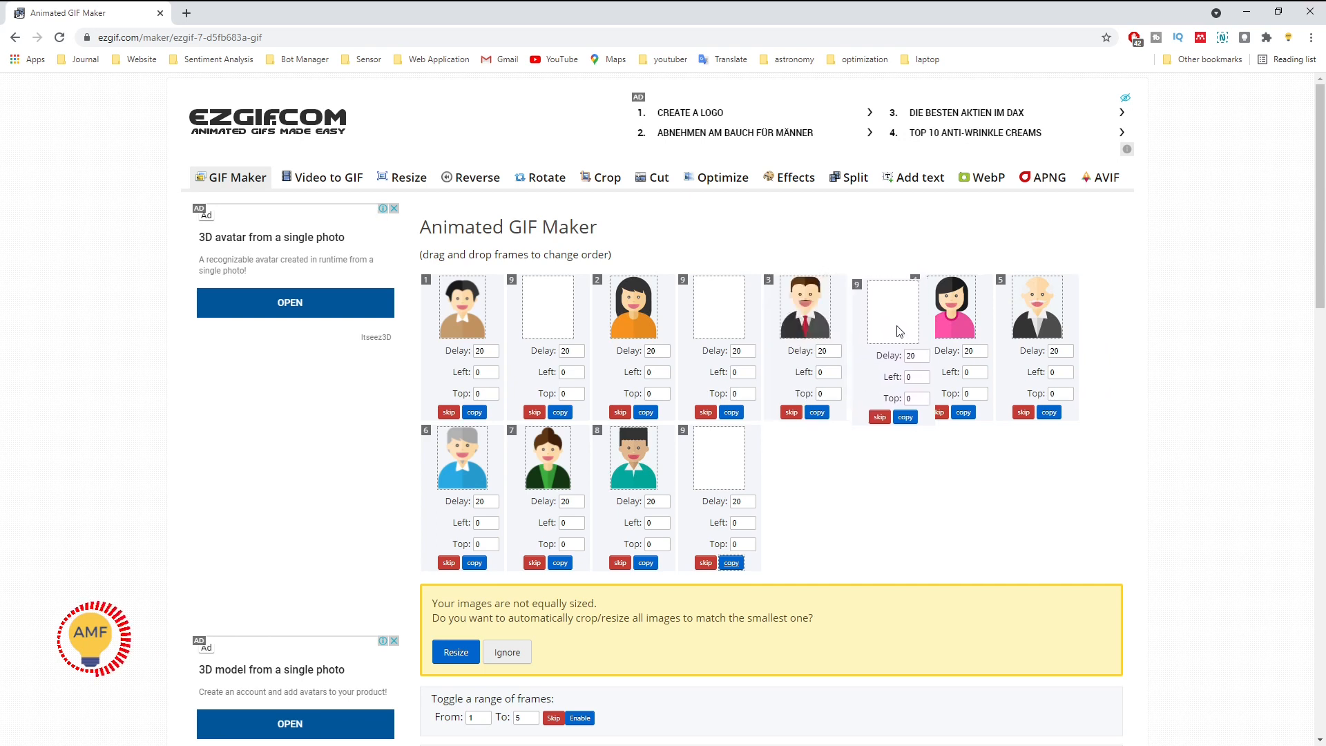
{"action": "left_click", "coordinate": [730, 563]}
{"action": "left_click_drag", "start_coordinate": [806, 484], "coordinate": [984, 336]}
Step: Place copies of the blank frame after avatars 7, 6 and 5, and ignore the suggestion to resize the unequal images
{"action": "left_click", "coordinate": [817, 563]}
{"action": "left_click_drag", "start_coordinate": [856, 484], "coordinate": [721, 483]}
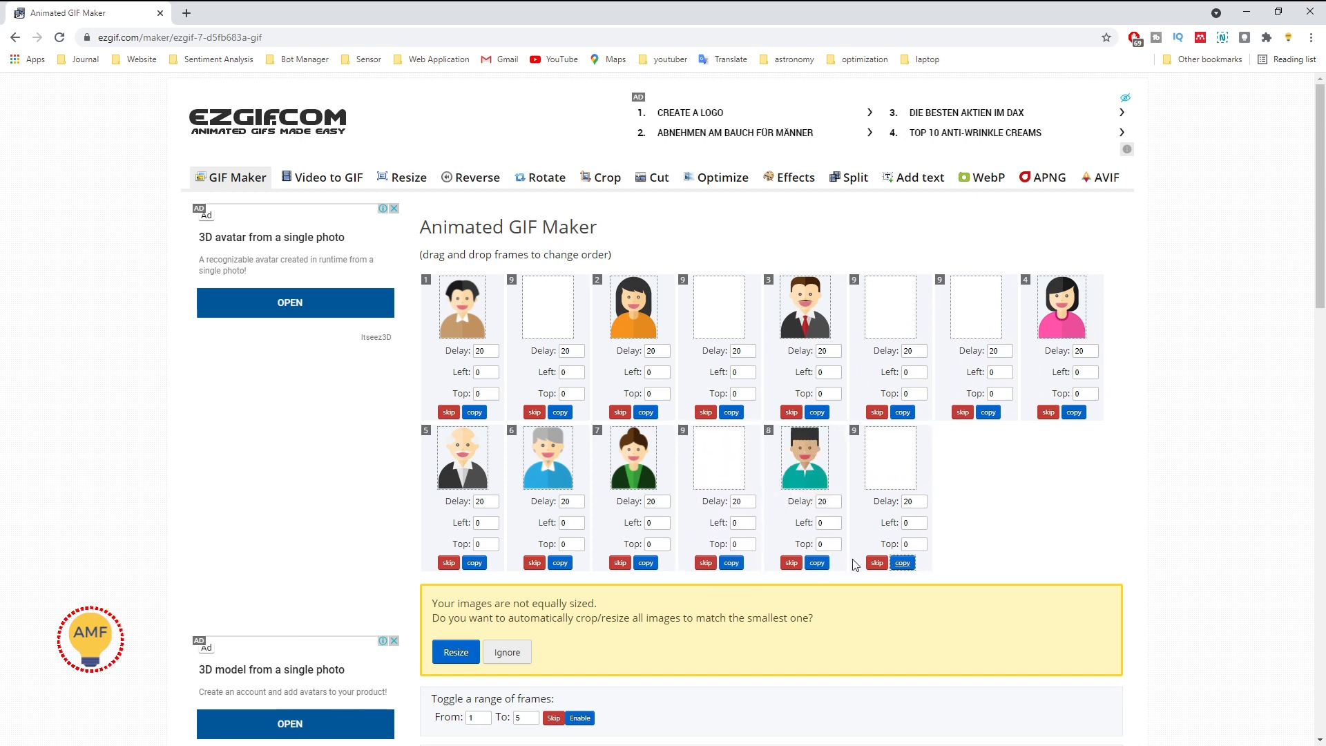
{"action": "left_click", "coordinate": [902, 563]}
{"action": "left_click_drag", "start_coordinate": [962, 484], "coordinate": [621, 481]}
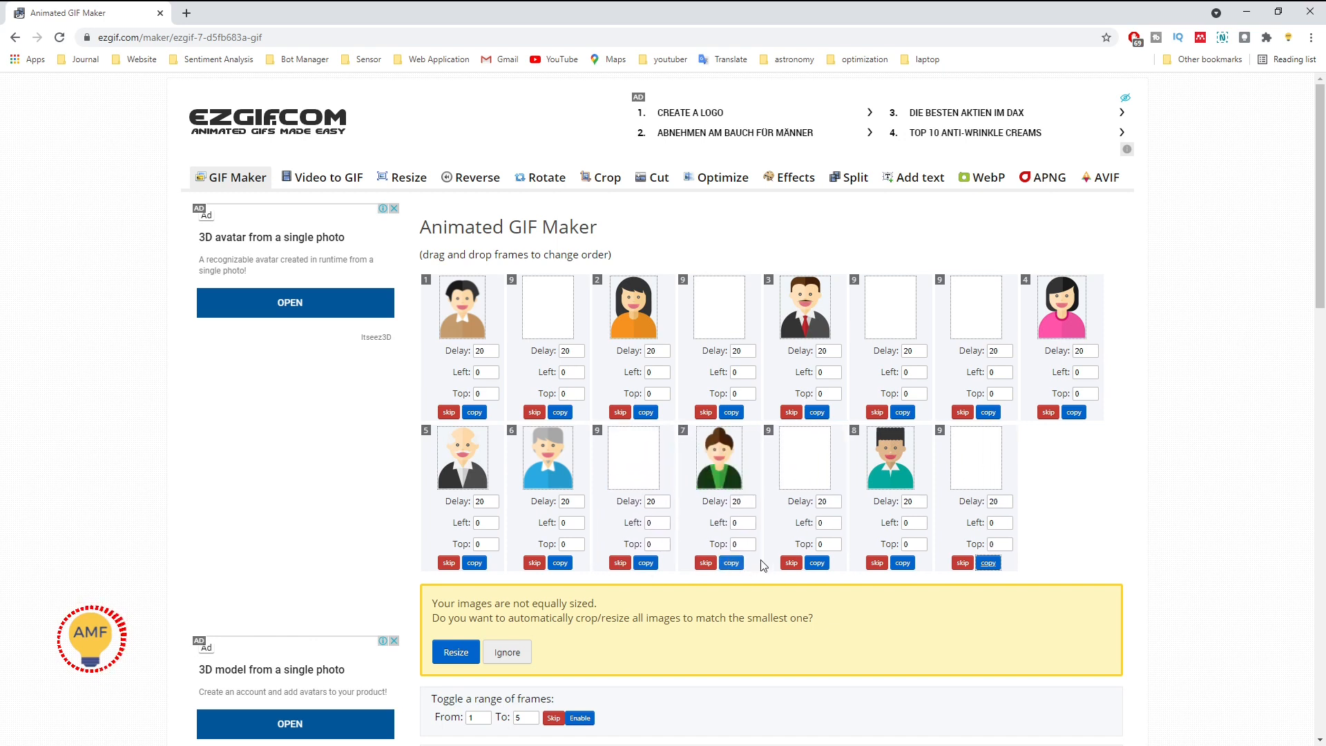
{"action": "left_click", "coordinate": [820, 564]}
{"action": "left_click_drag", "start_coordinate": [861, 459], "coordinate": [541, 470]}
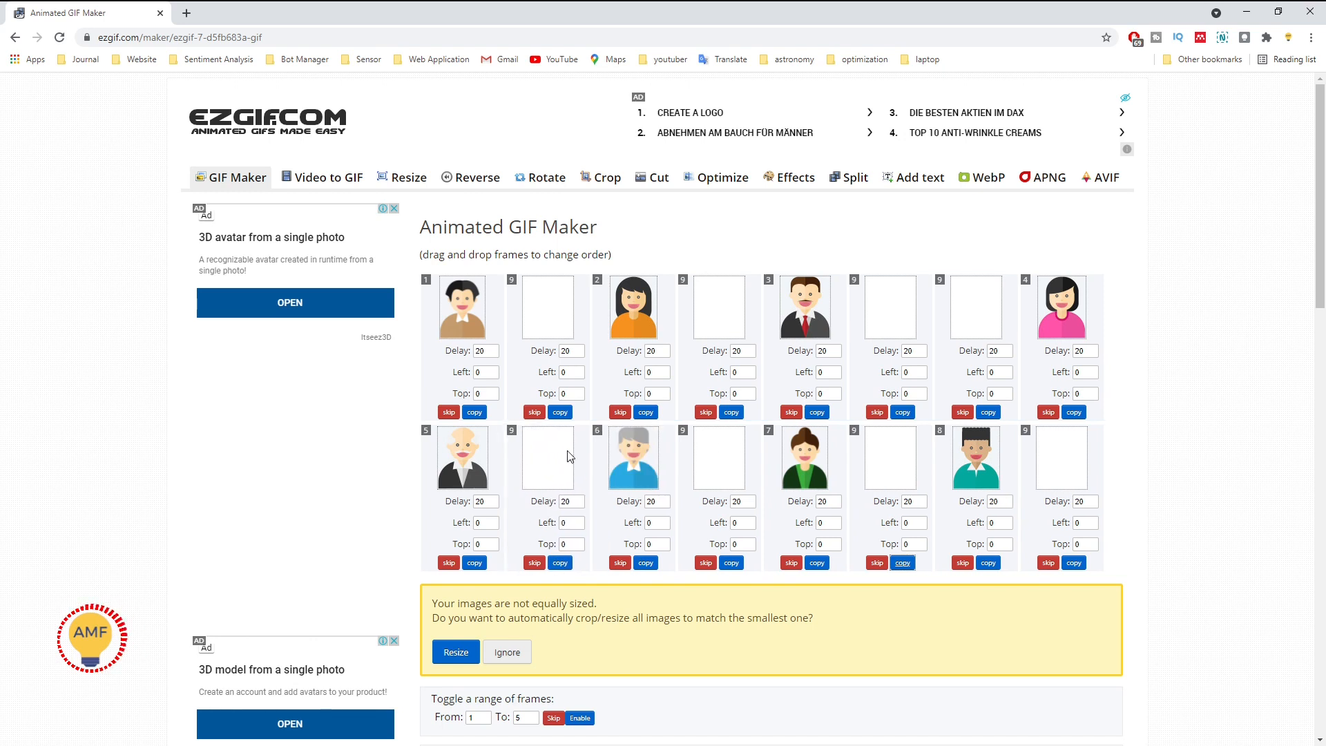
{"action": "left_click", "coordinate": [514, 652]}
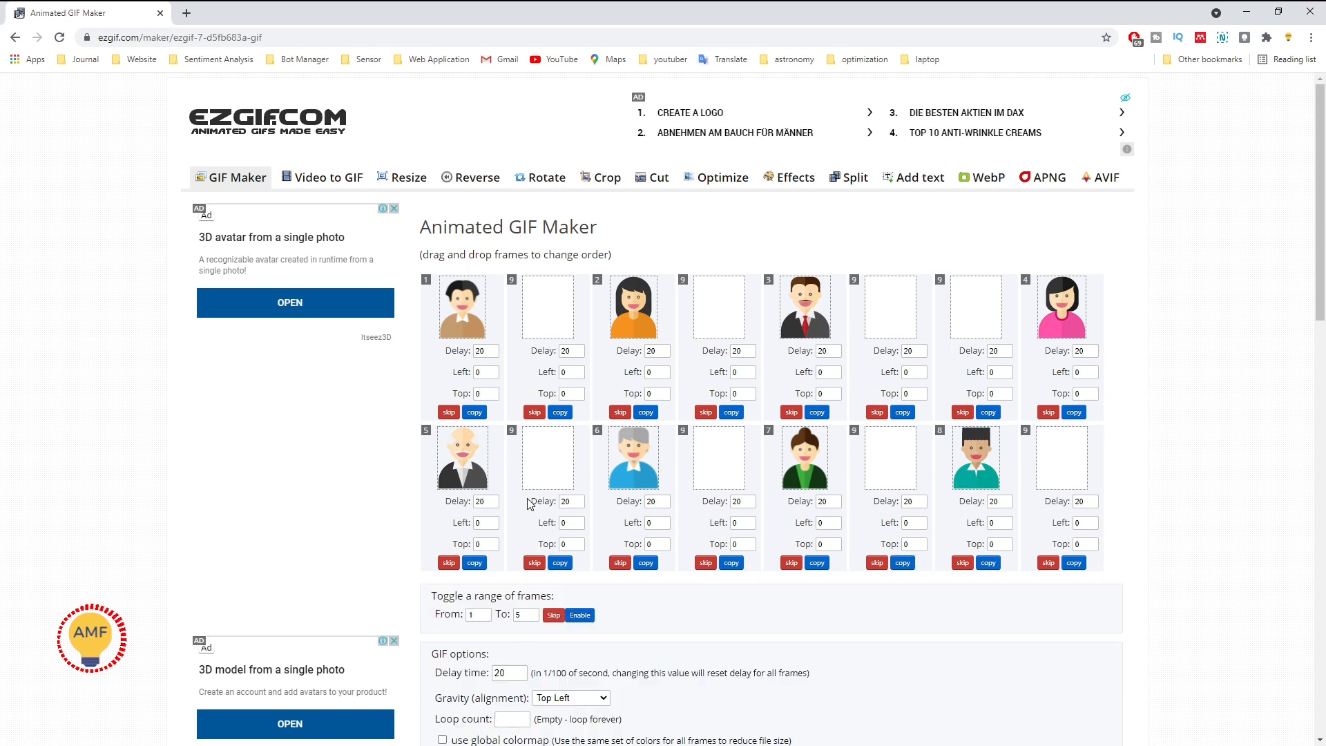
Step: Set the delay of avatar frames 5 and 6 to 10
{"action": "scroll", "coordinate": [529, 504], "scroll_direction": "down", "scroll_amount": 2}
{"action": "scroll", "coordinate": [507, 530], "scroll_direction": "up", "scroll_amount": 1}
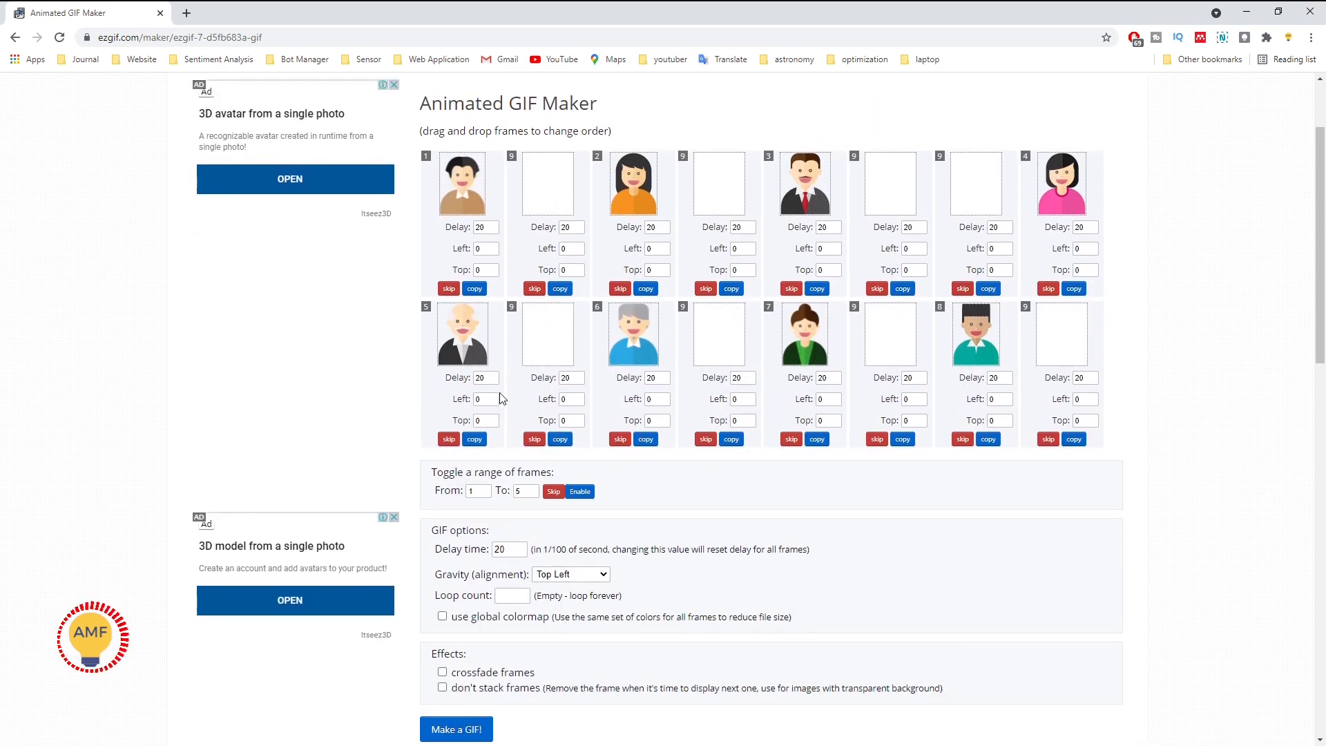
{"action": "left_click", "coordinate": [490, 431]}
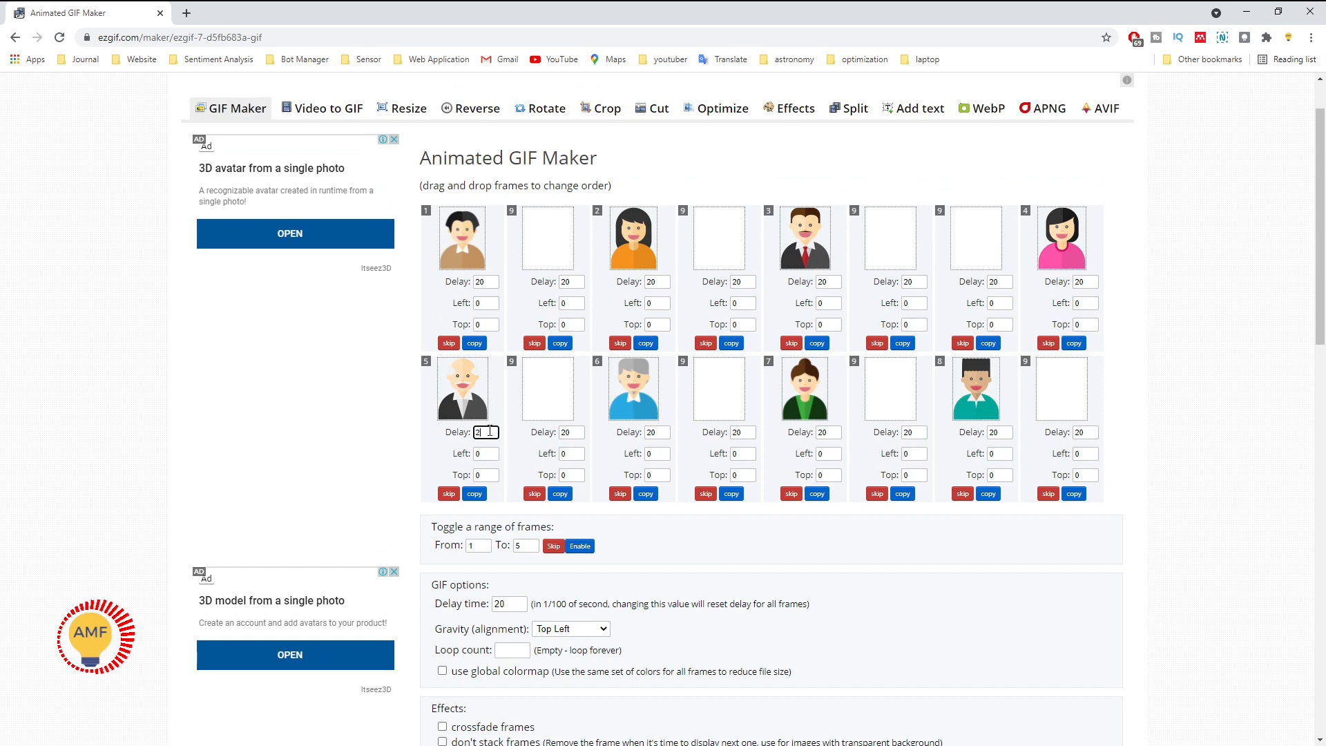
{"action": "type", "text": "10"}
{"action": "left_click", "coordinate": [663, 432]}
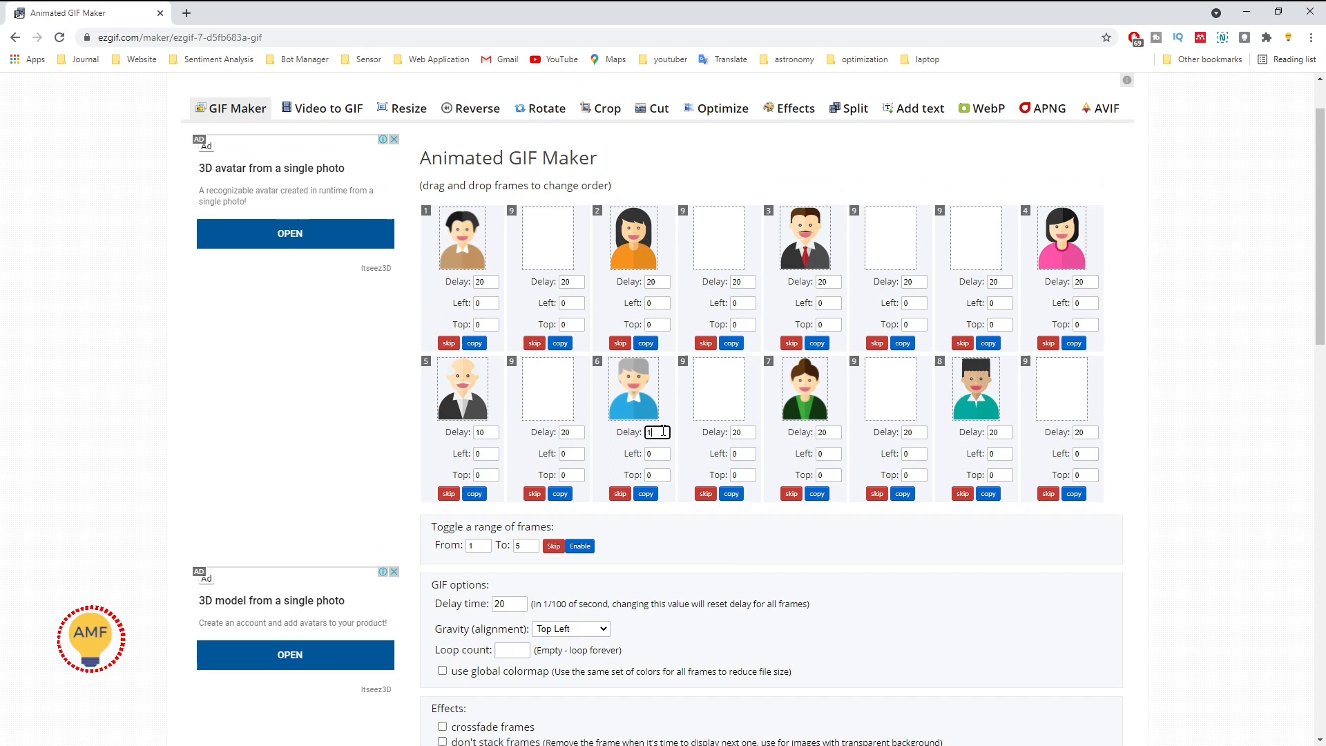
Step: Set the delay of all four blank frames in the second row to 7
{"action": "left_click", "coordinate": [574, 433]}
{"action": "key", "text": "BackSpace"}
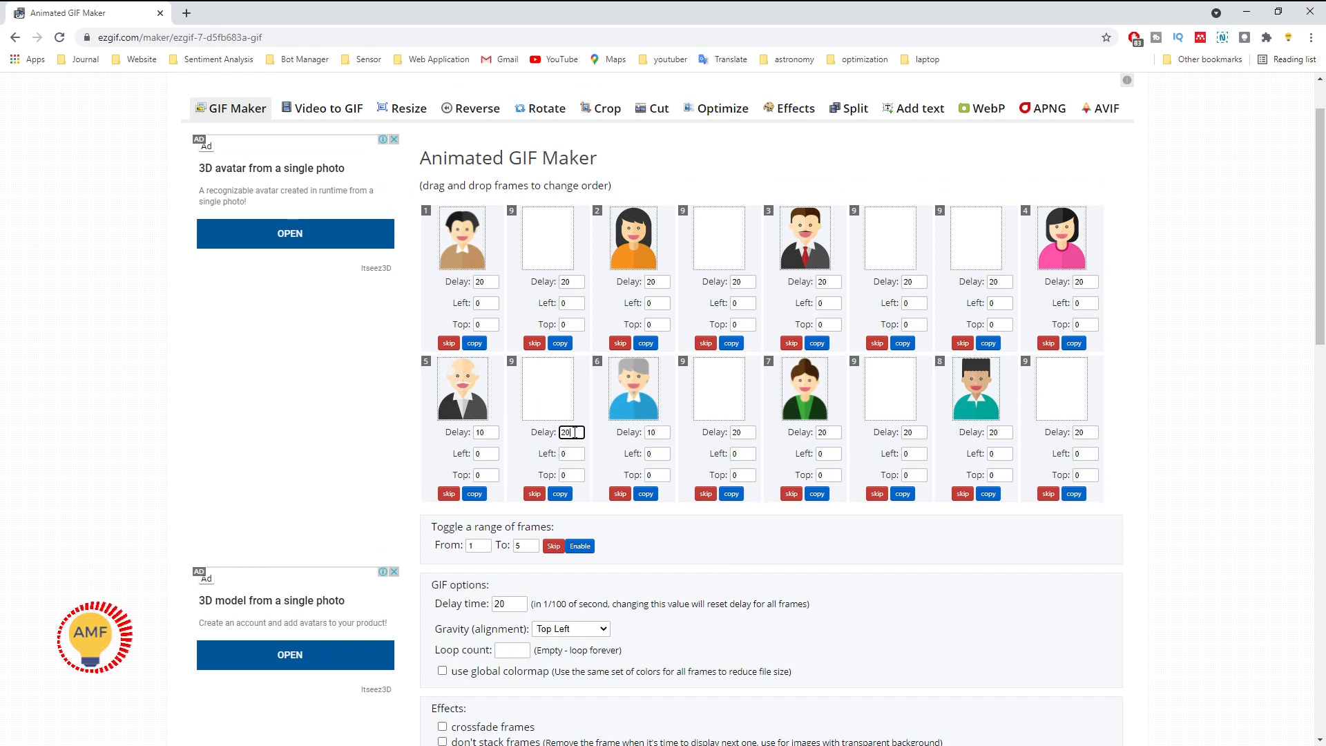
{"action": "type", "text": "7"}
{"action": "left_click", "coordinate": [738, 432]}
{"action": "key", "text": "BackSpace"}
{"action": "key", "text": "BackSpace"}
{"action": "type", "text": "7"}
{"action": "left_click", "coordinate": [924, 431]}
{"action": "type", "text": "7"}
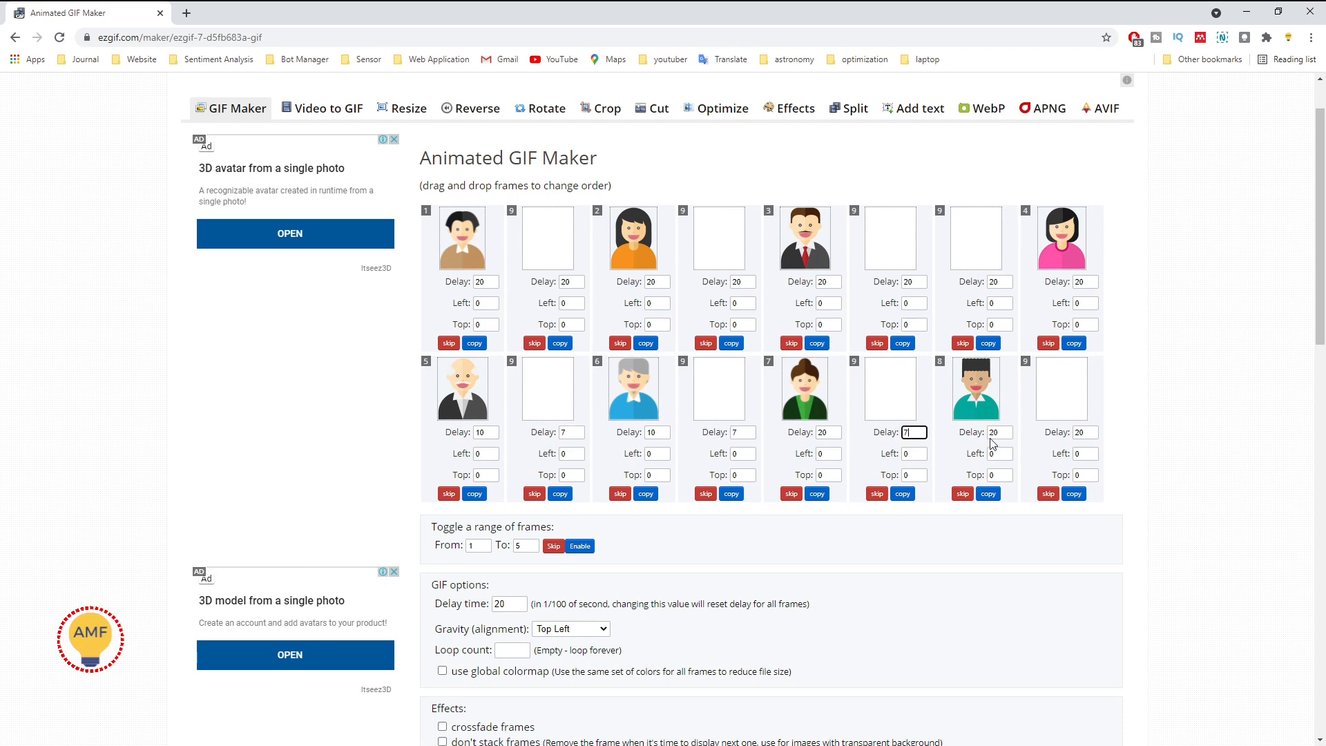
{"action": "left_click", "coordinate": [1085, 433]}
{"action": "type", "text": "7"}
Step: Set the delay of all four blank frames in the first row to 3
{"action": "left_click", "coordinate": [1010, 282]}
{"action": "left_click", "coordinate": [743, 283]}
{"action": "left_click", "coordinate": [572, 282]}
{"action": "type", "text": "3"}
{"action": "left_click", "coordinate": [913, 281]}
{"action": "type", "text": "3"}
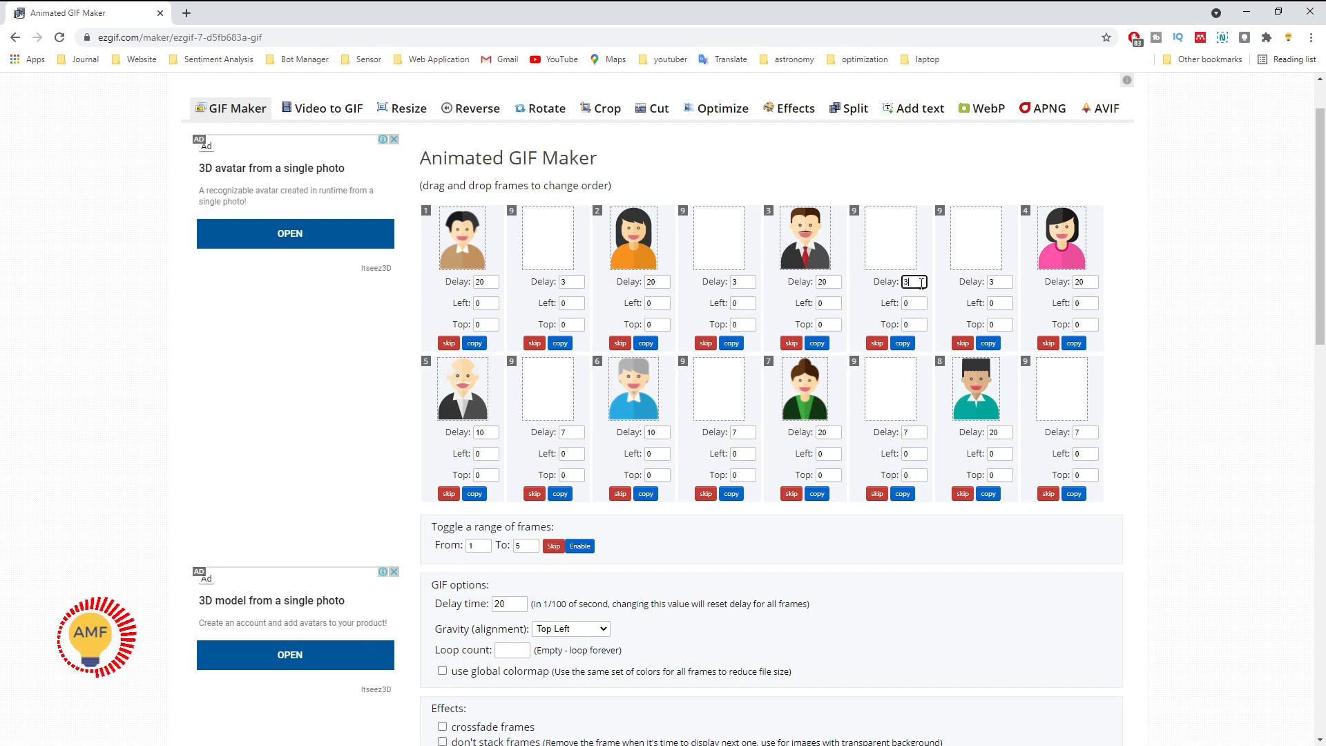
{"action": "left_click", "coordinate": [913, 303]}
{"action": "left_click", "coordinate": [913, 322]}
{"action": "left_click", "coordinate": [915, 302]}
{"action": "left_click", "coordinate": [911, 324]}
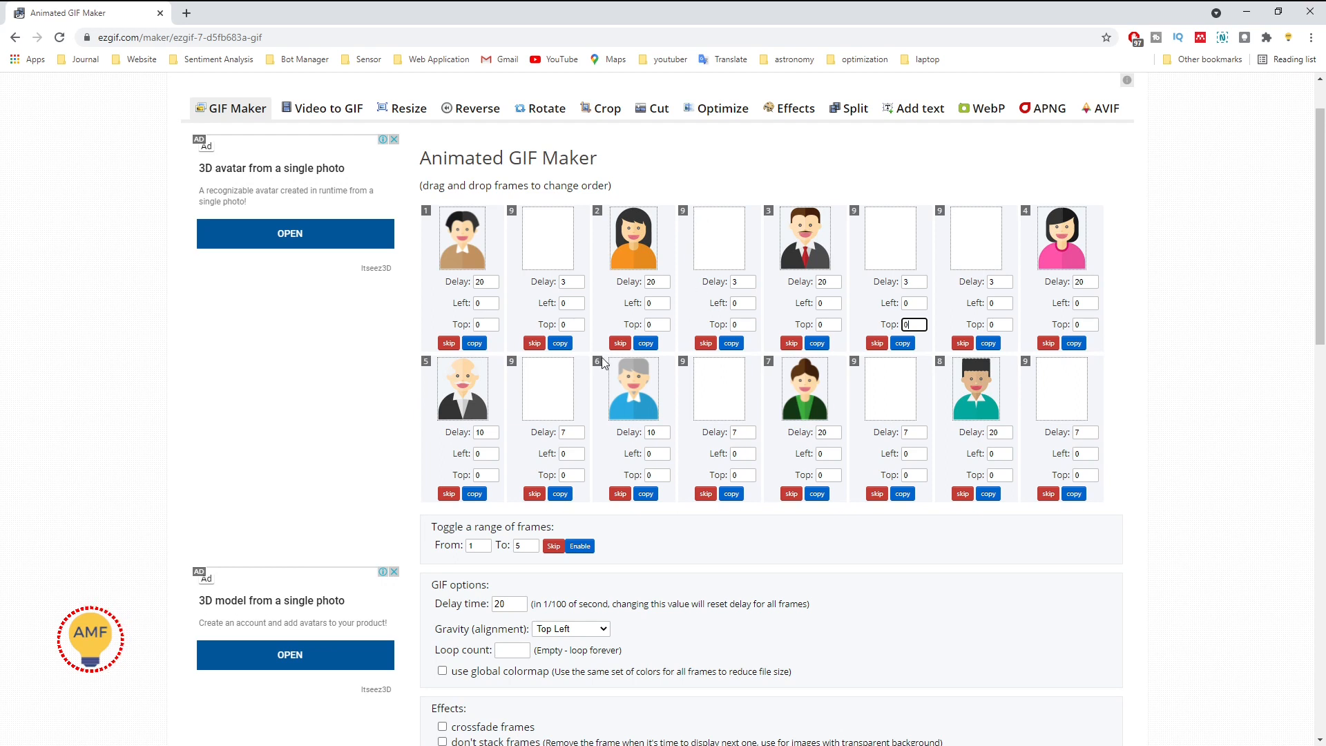
{"action": "scroll", "coordinate": [595, 395], "scroll_direction": "down", "scroll_amount": 2}
{"action": "left_click", "coordinate": [588, 495]}
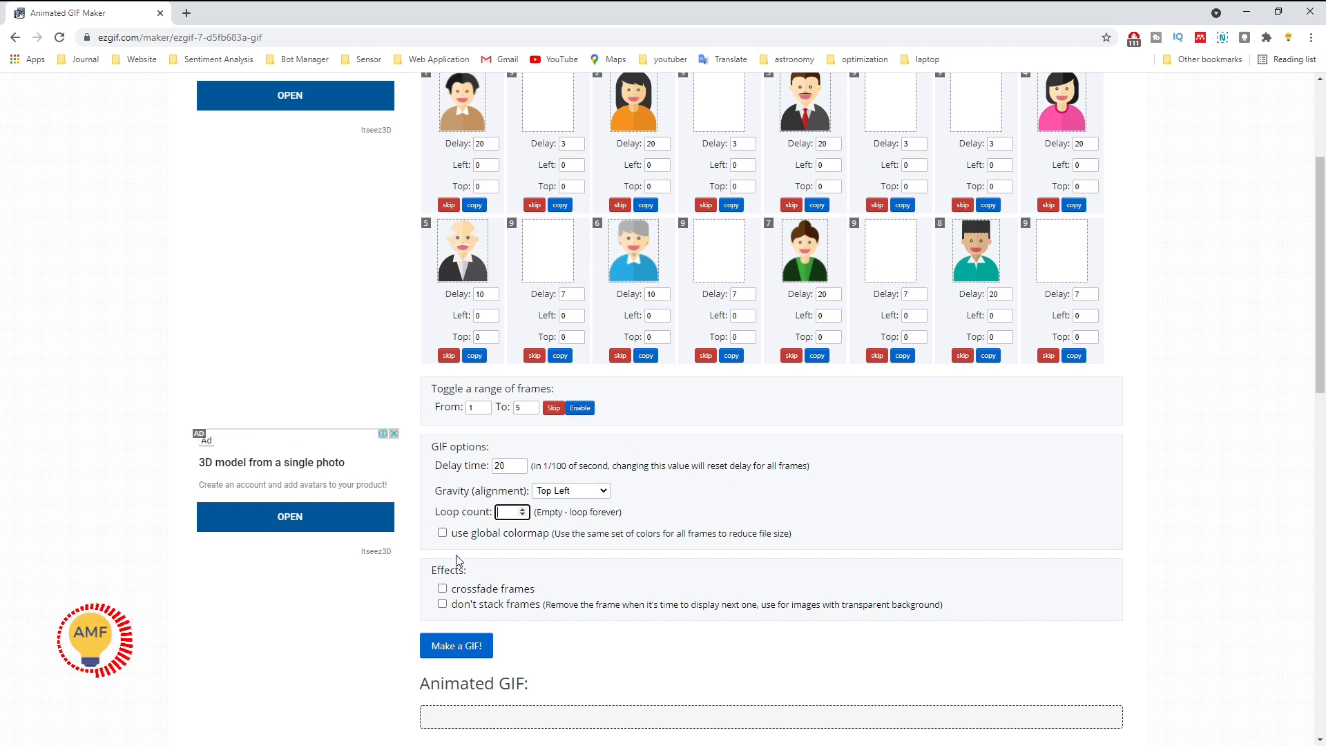
Step: Generate the animated GIF from the arranged frames and preview it
{"action": "scroll", "coordinate": [457, 561], "scroll_direction": "down", "scroll_amount": 1}
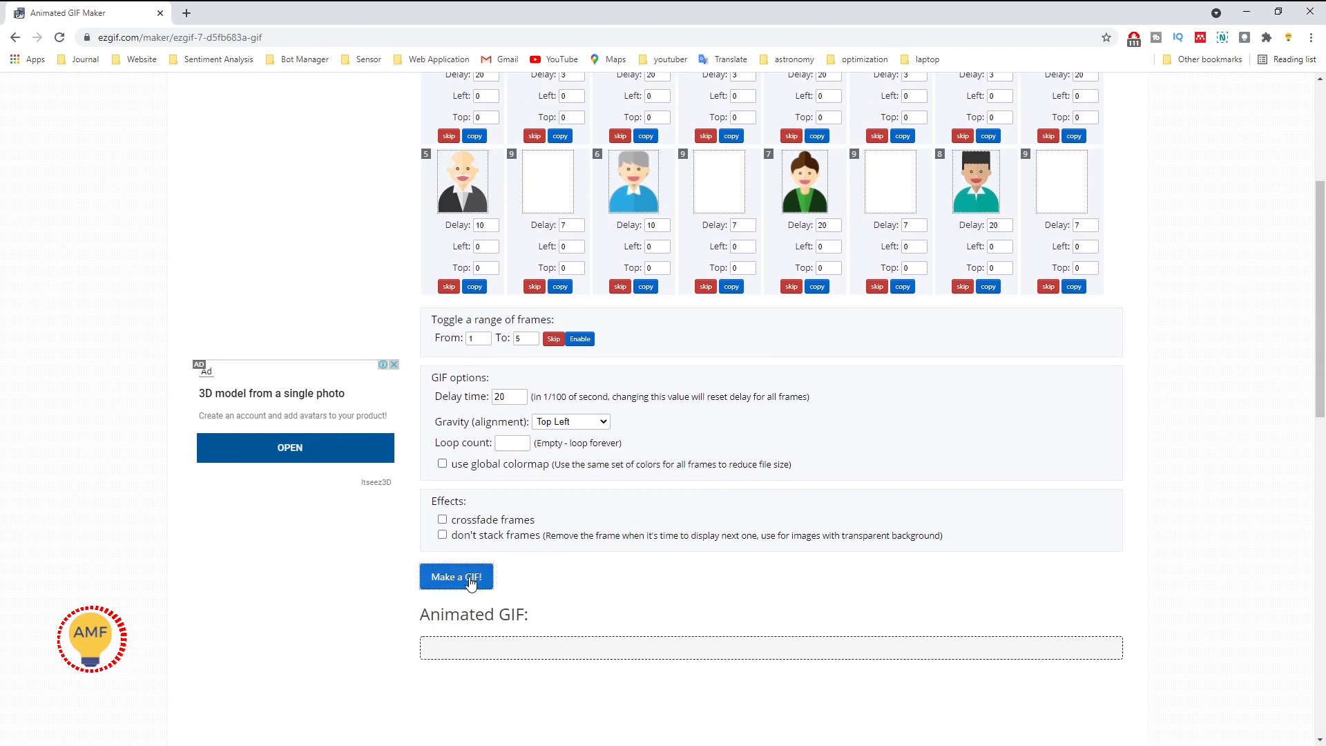
{"action": "scroll", "coordinate": [565, 515], "scroll_direction": "down", "scroll_amount": 10}
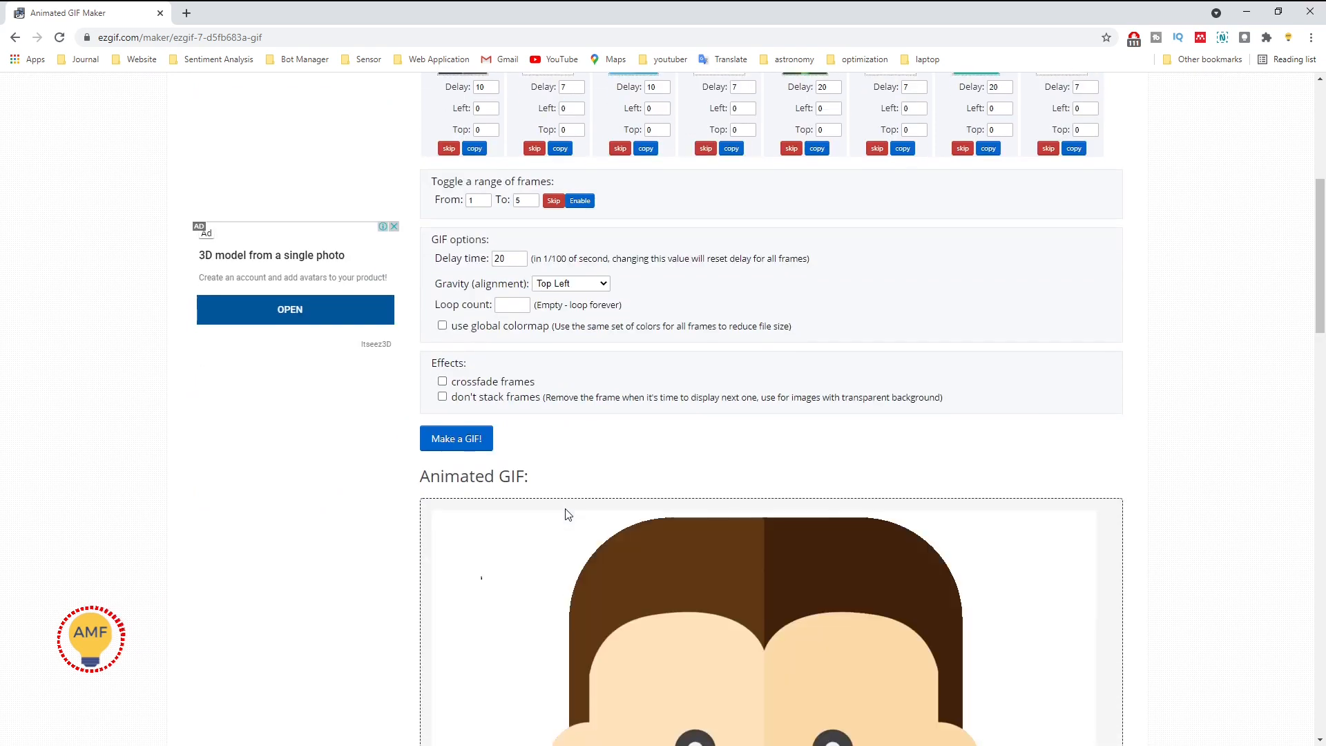
{"action": "scroll", "coordinate": [587, 449], "scroll_direction": "down", "scroll_amount": 2}
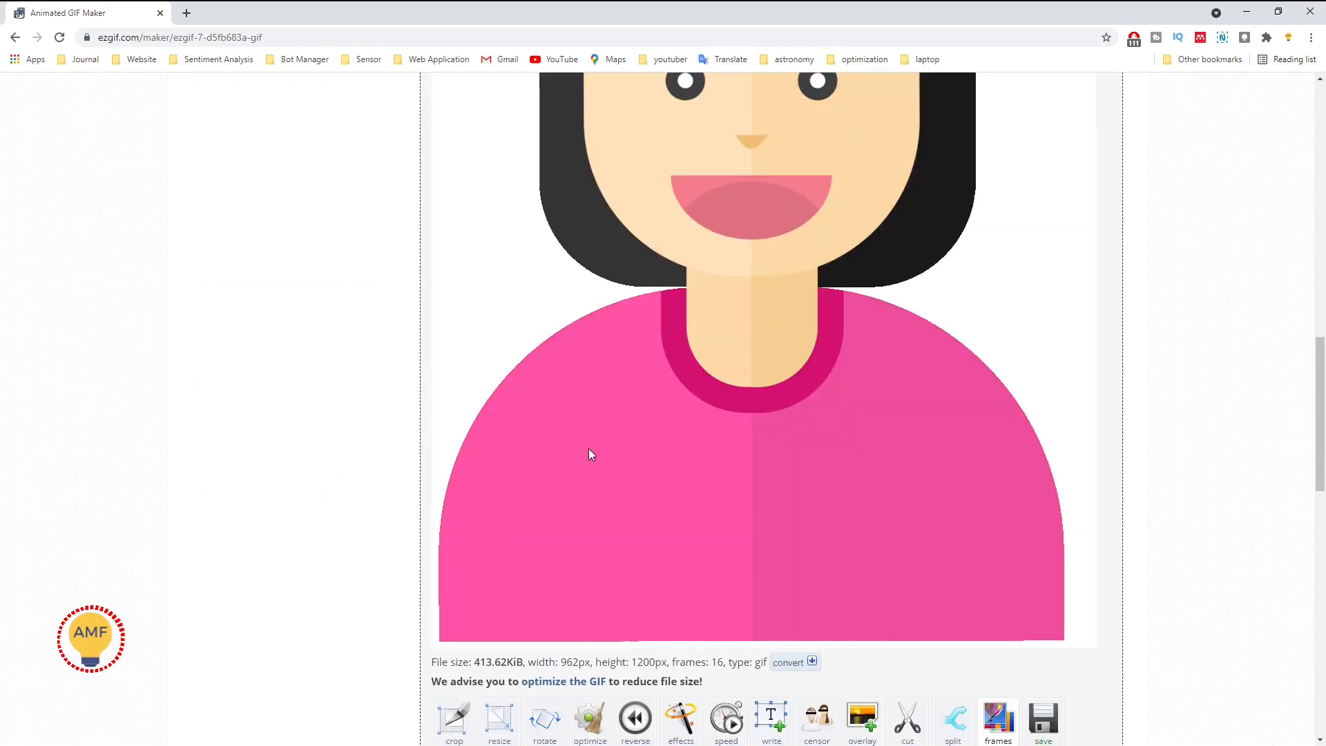
{"action": "scroll", "coordinate": [588, 449], "scroll_direction": "up", "scroll_amount": 5}
{"action": "scroll", "coordinate": [589, 453], "scroll_direction": "down", "scroll_amount": 2}
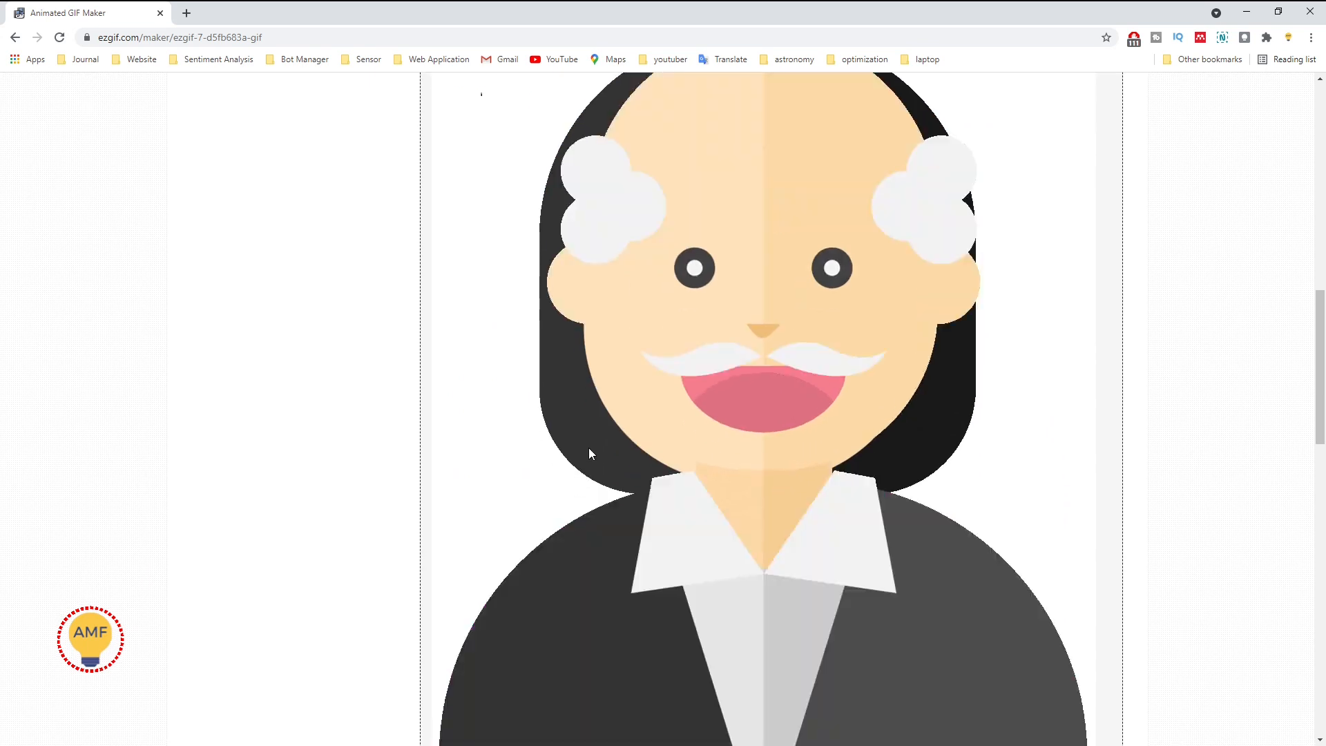
Step: Compare the animation with the frame sequence and examine the finished GIF's file size, dimensions and available editing tools
{"action": "scroll", "coordinate": [589, 454], "scroll_direction": "up", "scroll_amount": 3}
{"action": "scroll", "coordinate": [589, 366], "scroll_direction": "up", "scroll_amount": 12}
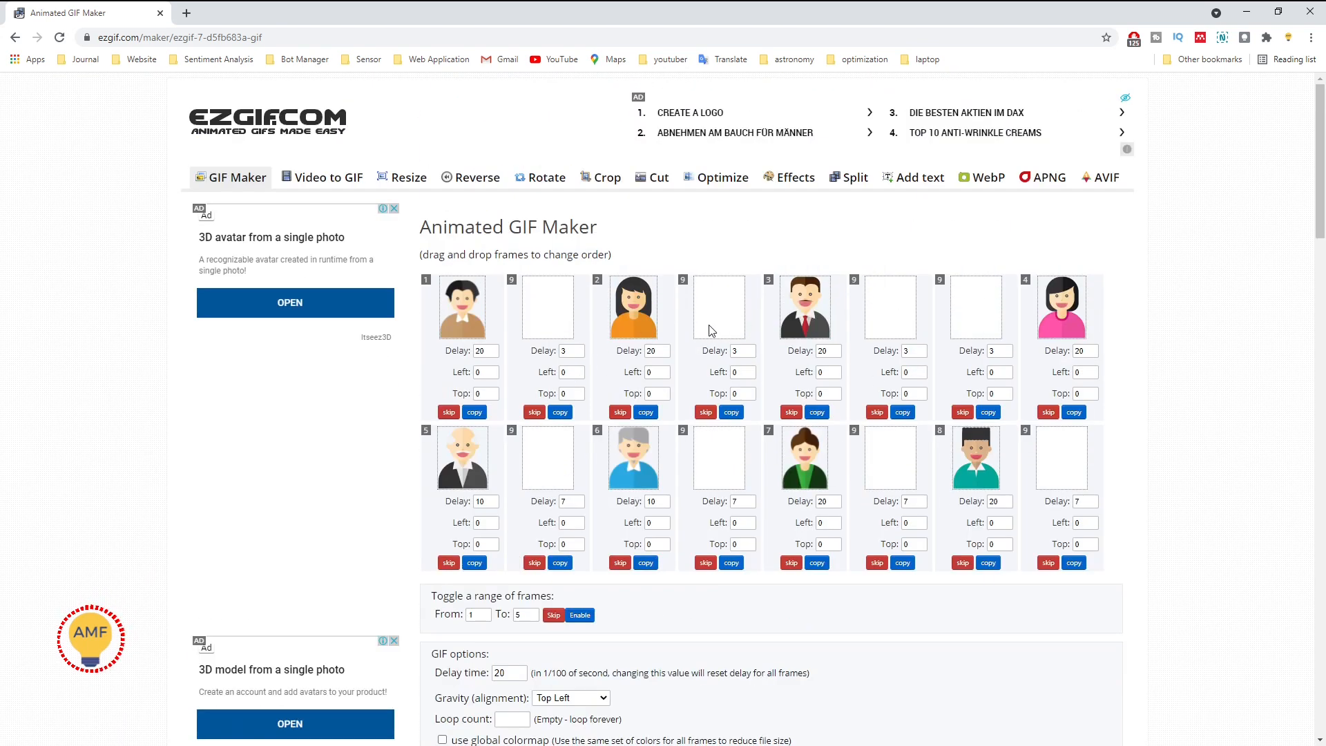
{"action": "scroll", "coordinate": [711, 327], "scroll_direction": "down", "scroll_amount": 12}
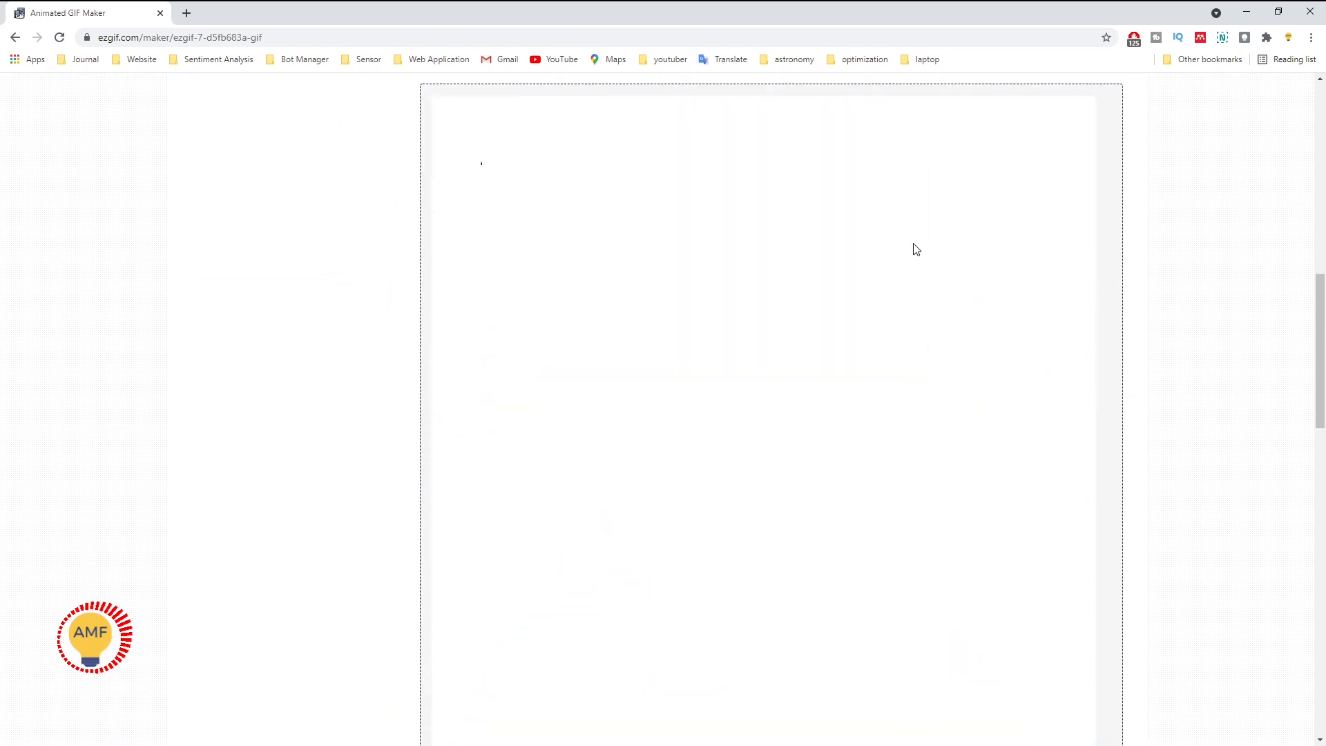
{"action": "scroll", "coordinate": [898, 259], "scroll_direction": "down", "scroll_amount": 6}
{"action": "scroll", "coordinate": [794, 248], "scroll_direction": "down", "scroll_amount": 2}
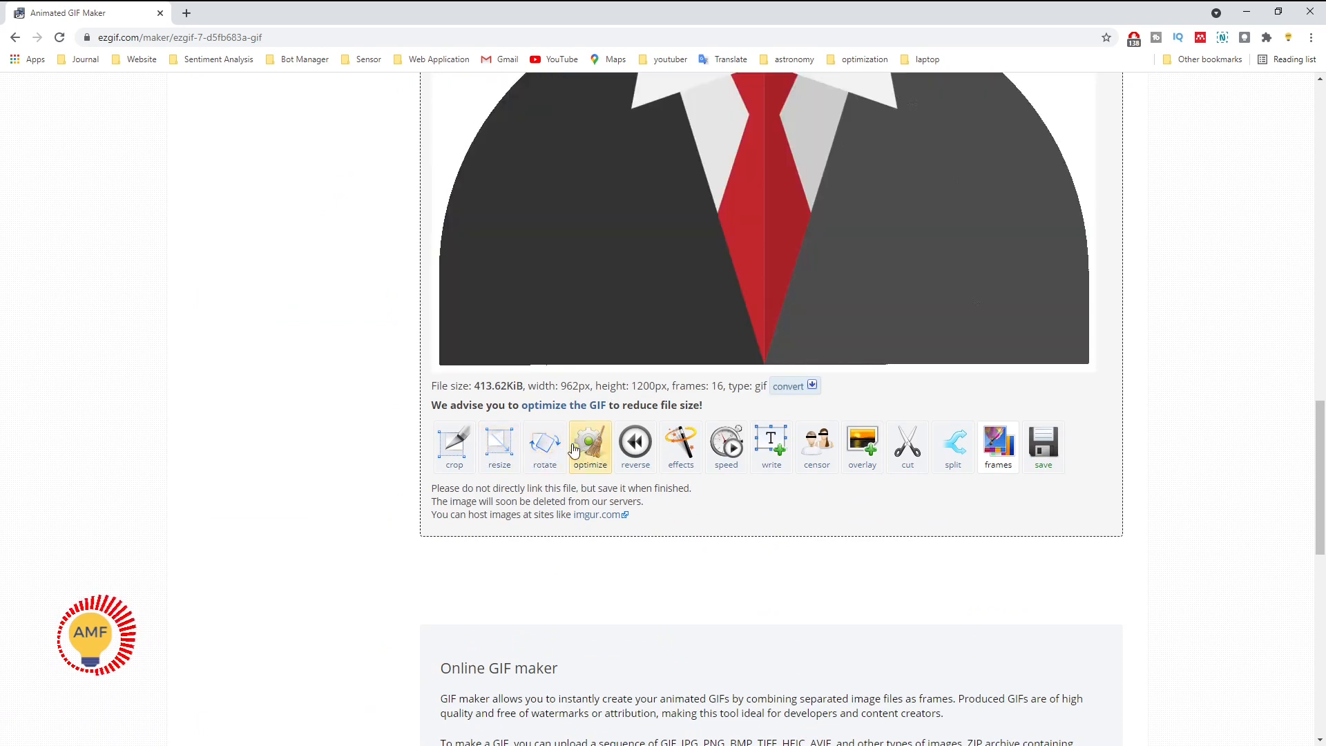
{"action": "left_click_drag", "start_coordinate": [475, 386], "coordinate": [524, 385]}
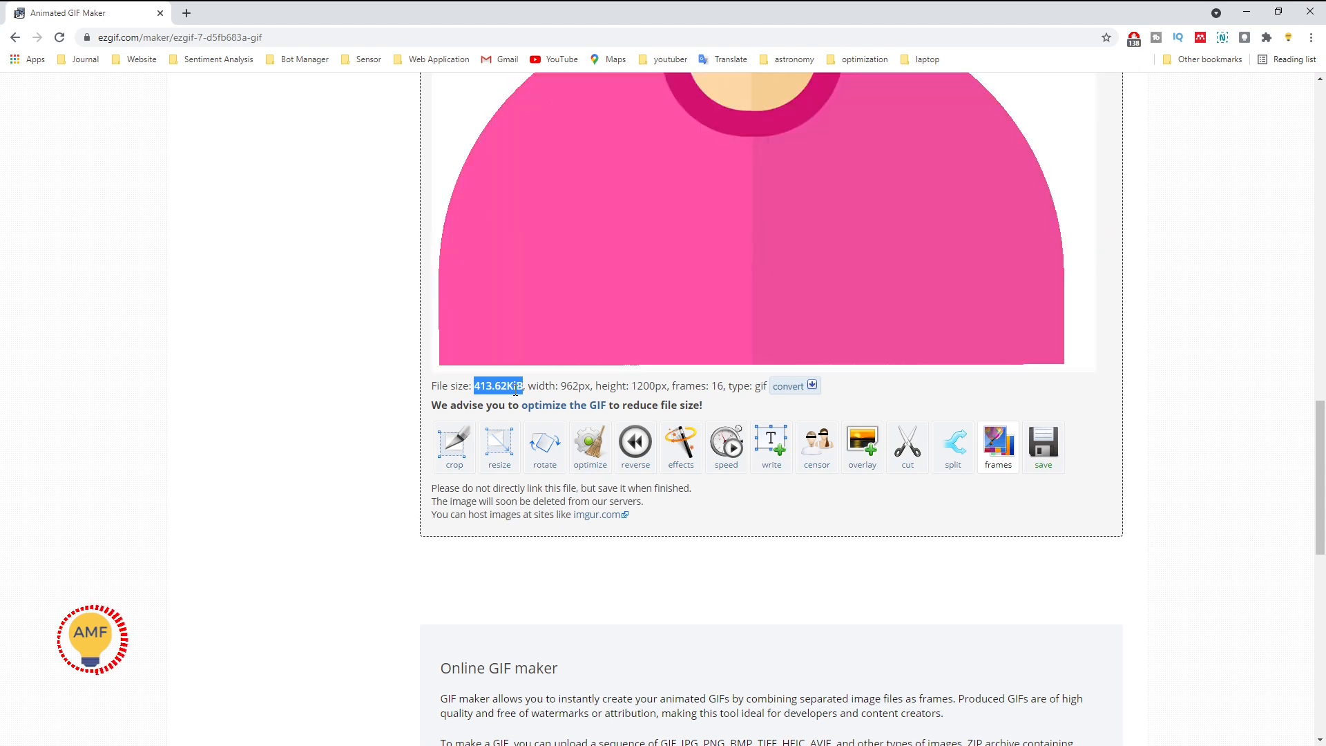
{"action": "left_click", "coordinate": [516, 390]}
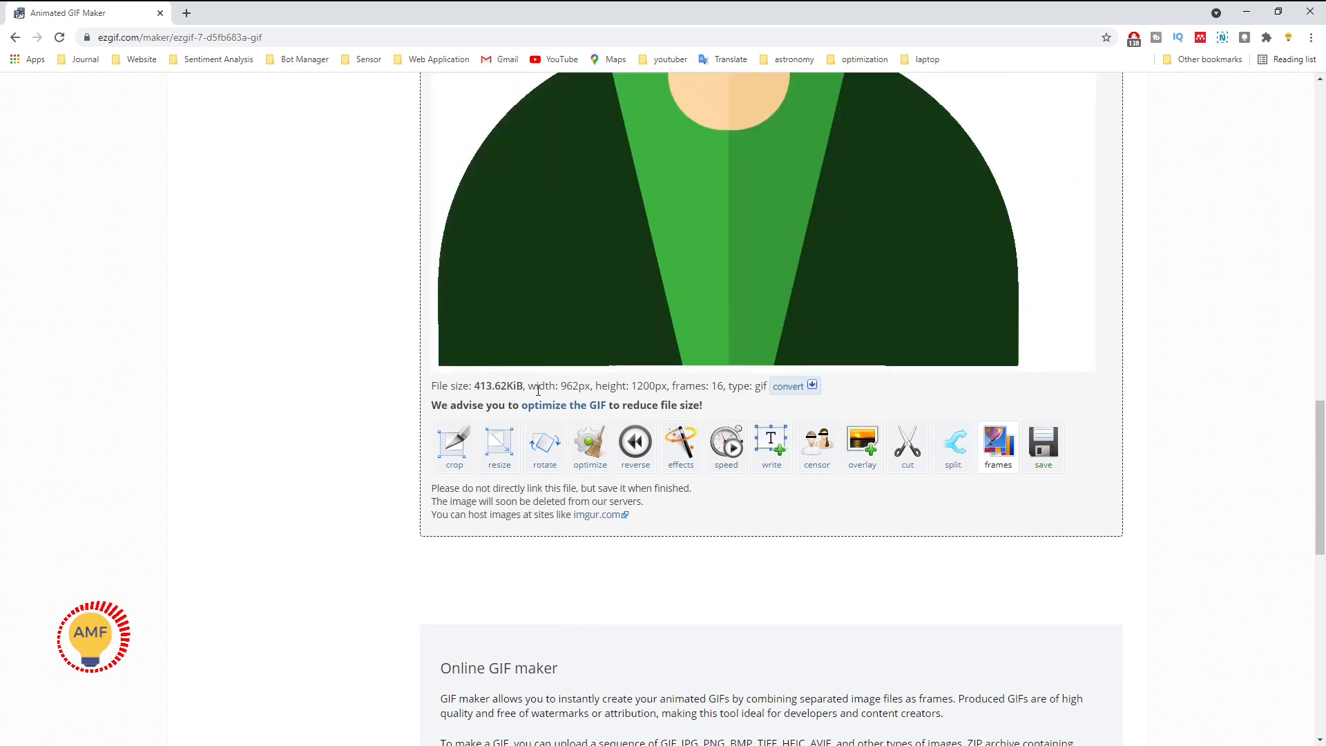
{"action": "scroll", "coordinate": [631, 324], "scroll_direction": "up", "scroll_amount": 5}
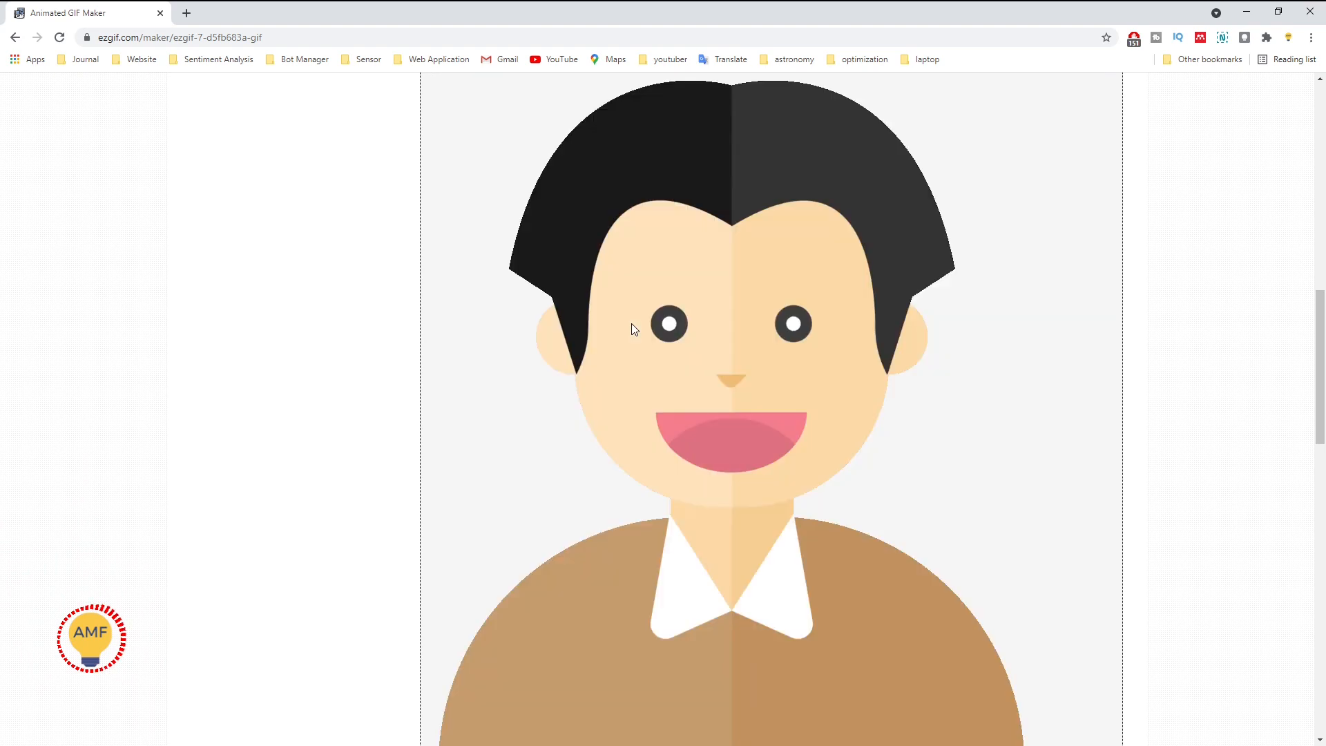
{"action": "scroll", "coordinate": [631, 323], "scroll_direction": "down", "scroll_amount": 5}
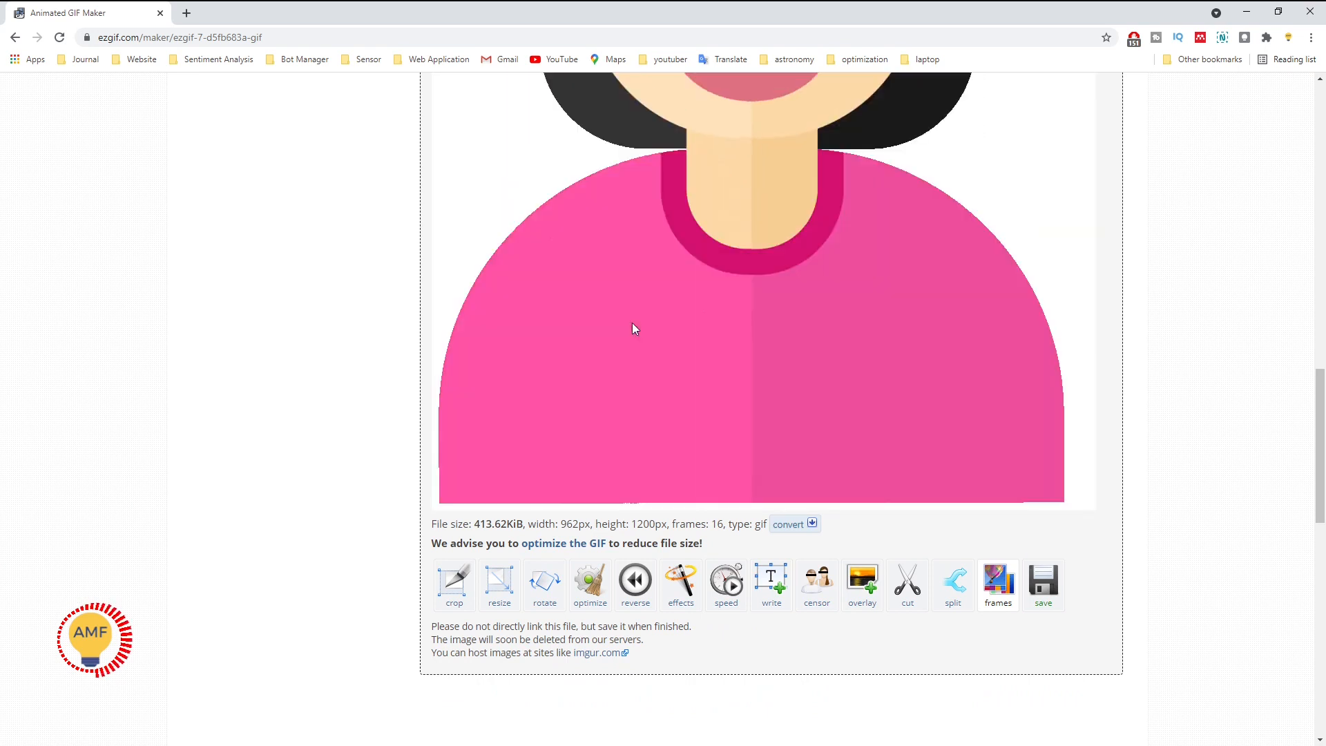
{"action": "scroll", "coordinate": [642, 319], "scroll_direction": "down", "scroll_amount": 2}
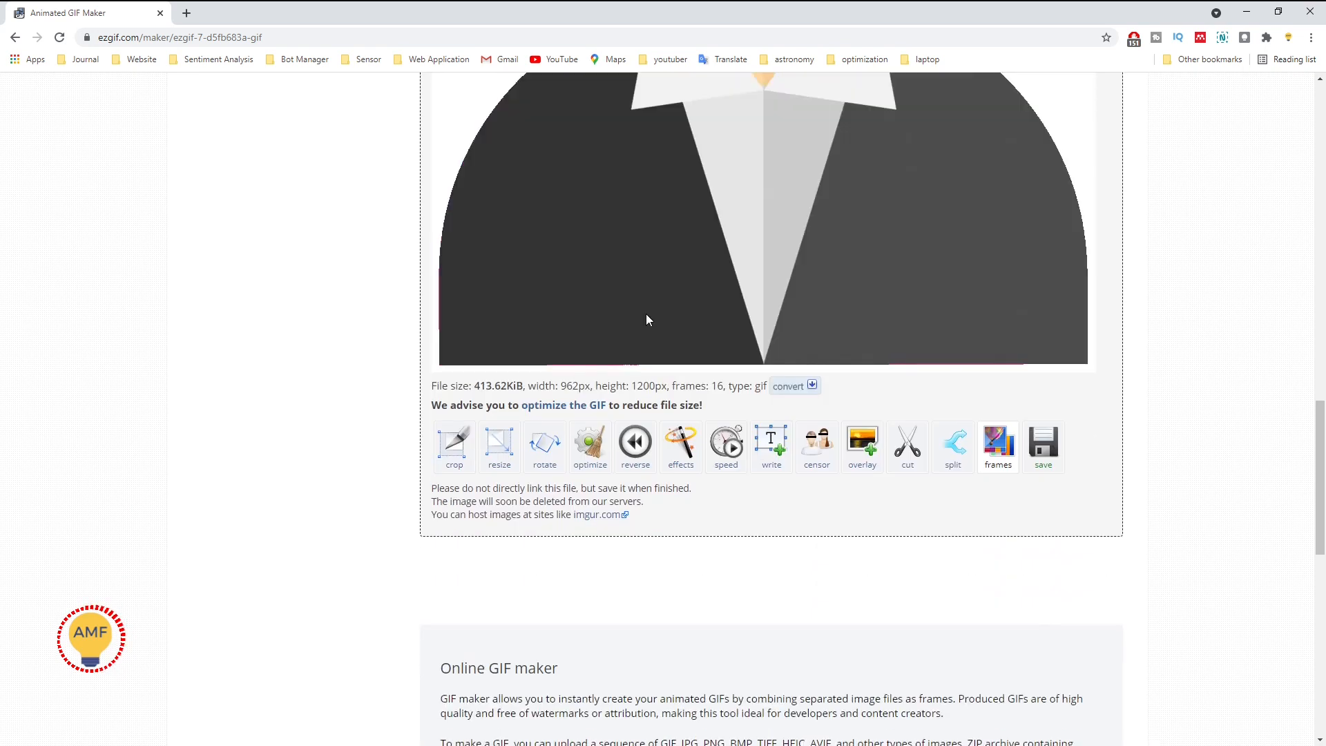
{"action": "scroll", "coordinate": [652, 297], "scroll_direction": "up", "scroll_amount": 3}
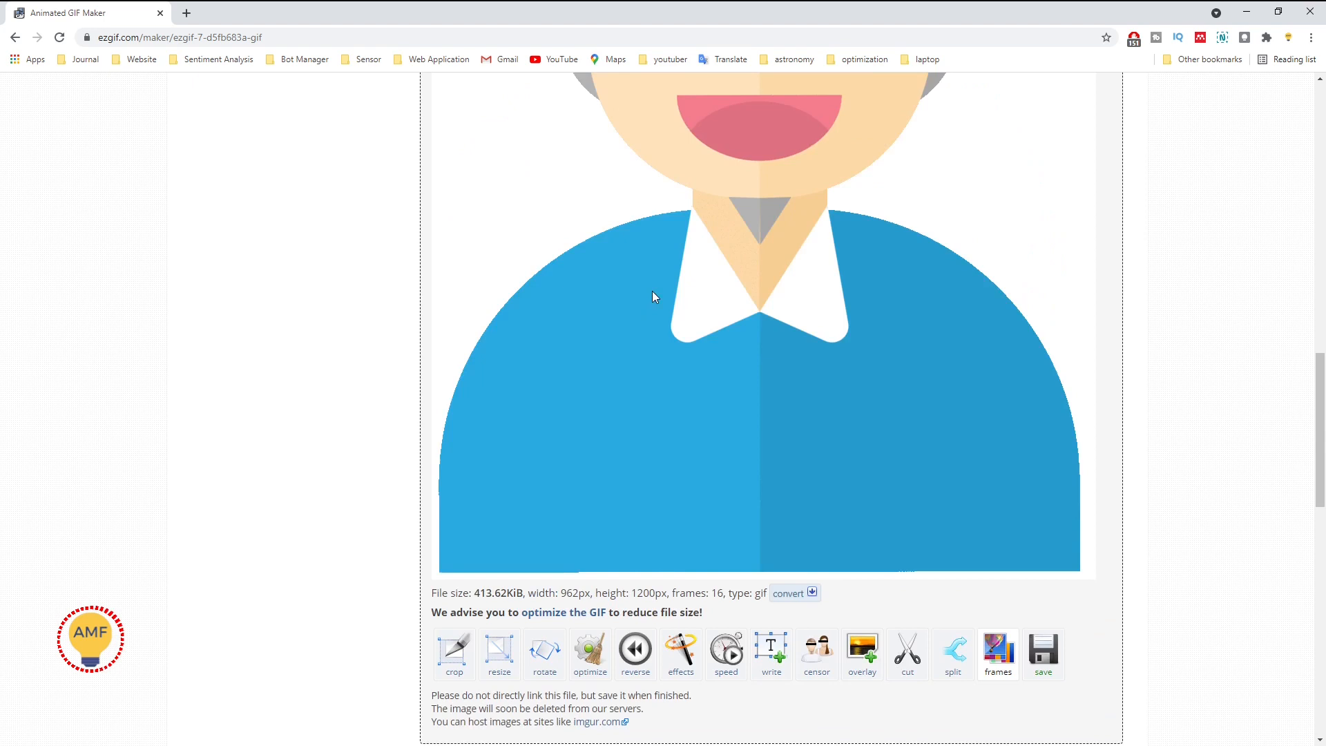
{"action": "scroll", "coordinate": [665, 283], "scroll_direction": "up", "scroll_amount": 1}
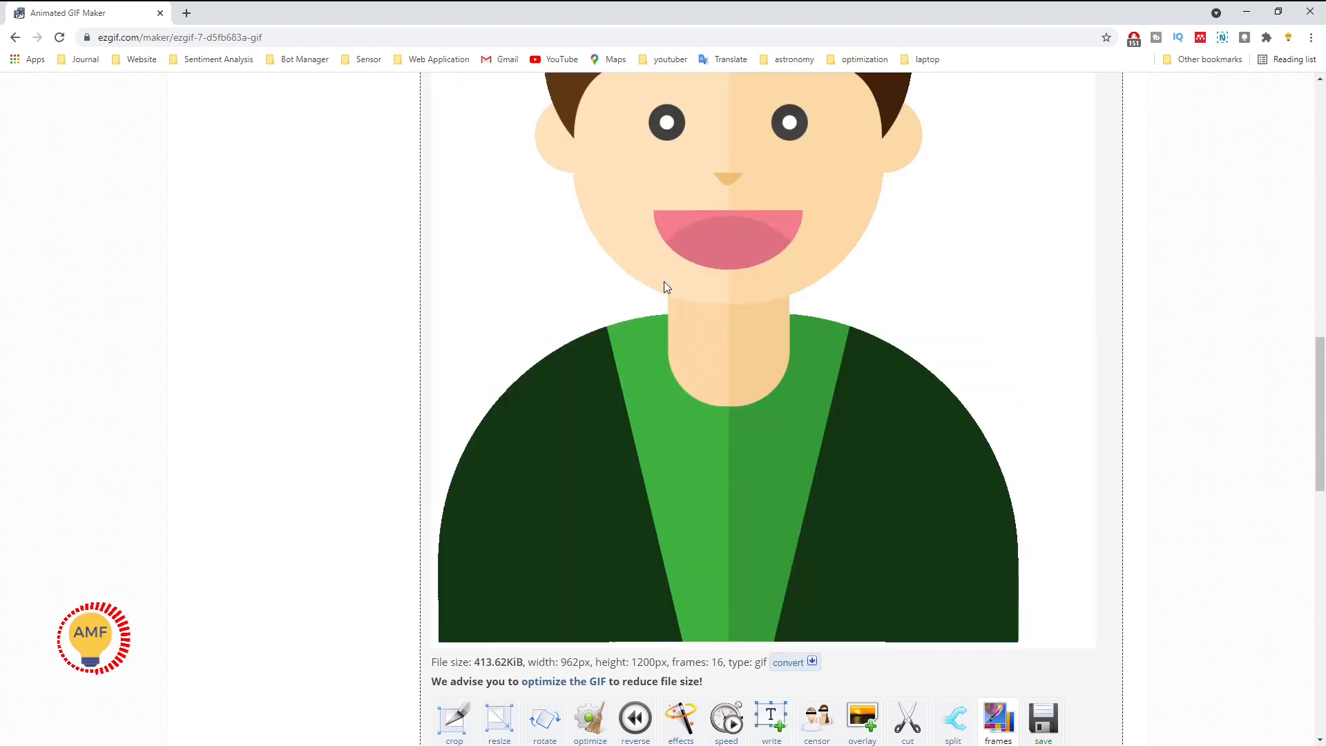
{"action": "scroll", "coordinate": [664, 284], "scroll_direction": "up", "scroll_amount": 2}
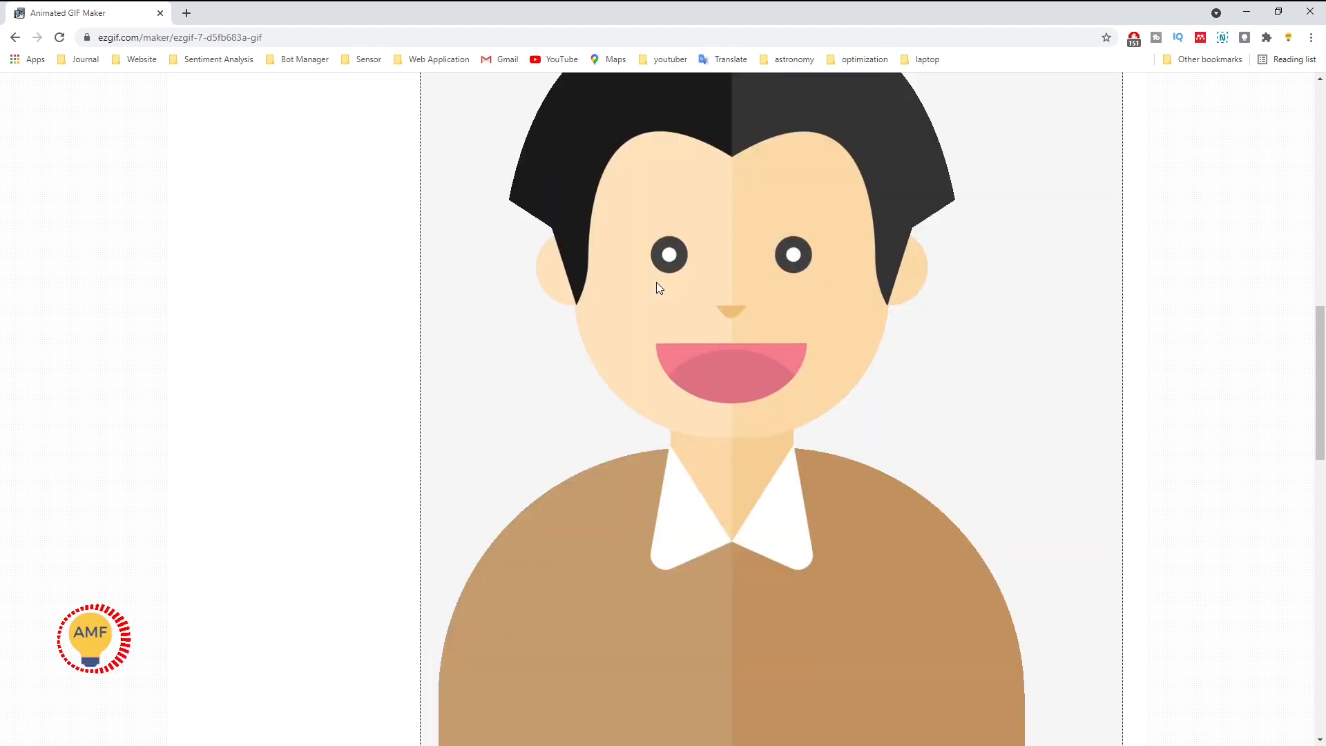
Step: Resize the finished GIF to a width of 800 px with automatic height, using the Gifsicle method
{"action": "scroll", "coordinate": [658, 287], "scroll_direction": "down", "scroll_amount": 4}
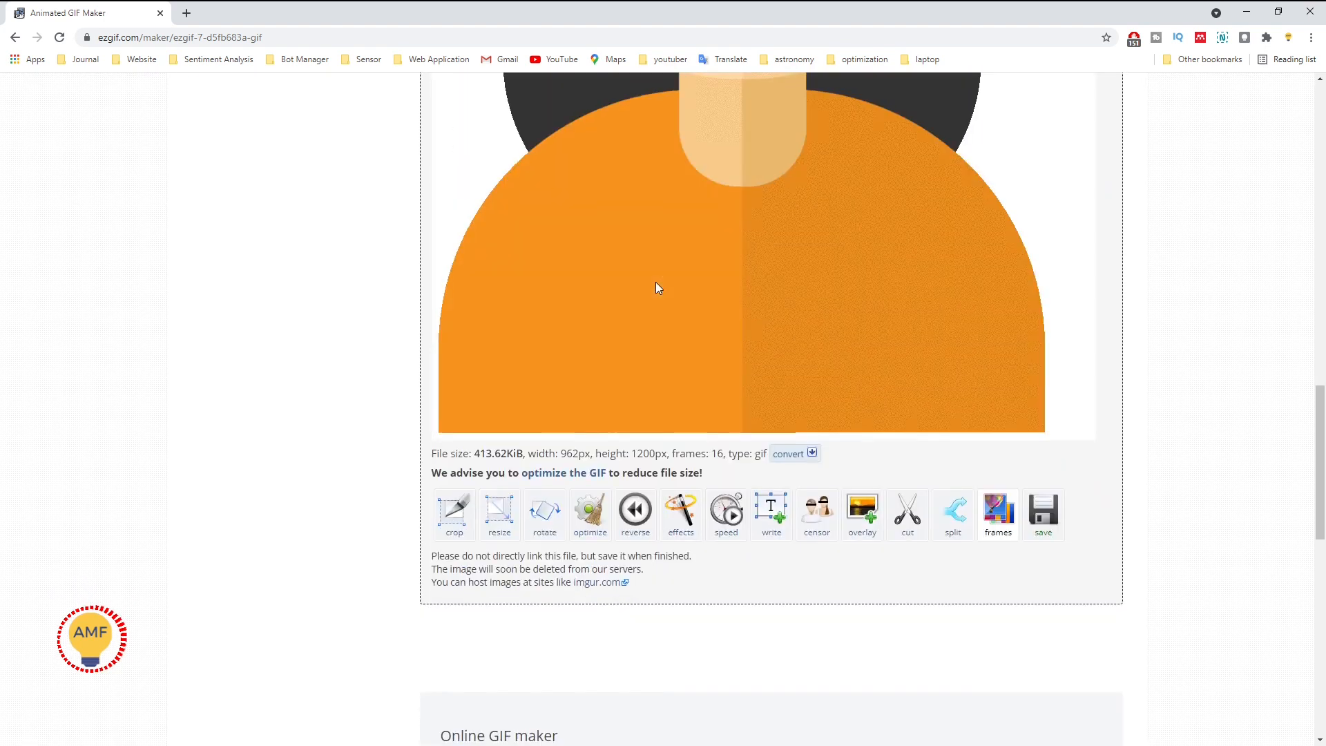
{"action": "scroll", "coordinate": [657, 289], "scroll_direction": "down", "scroll_amount": 1}
{"action": "left_click", "coordinate": [499, 444]}
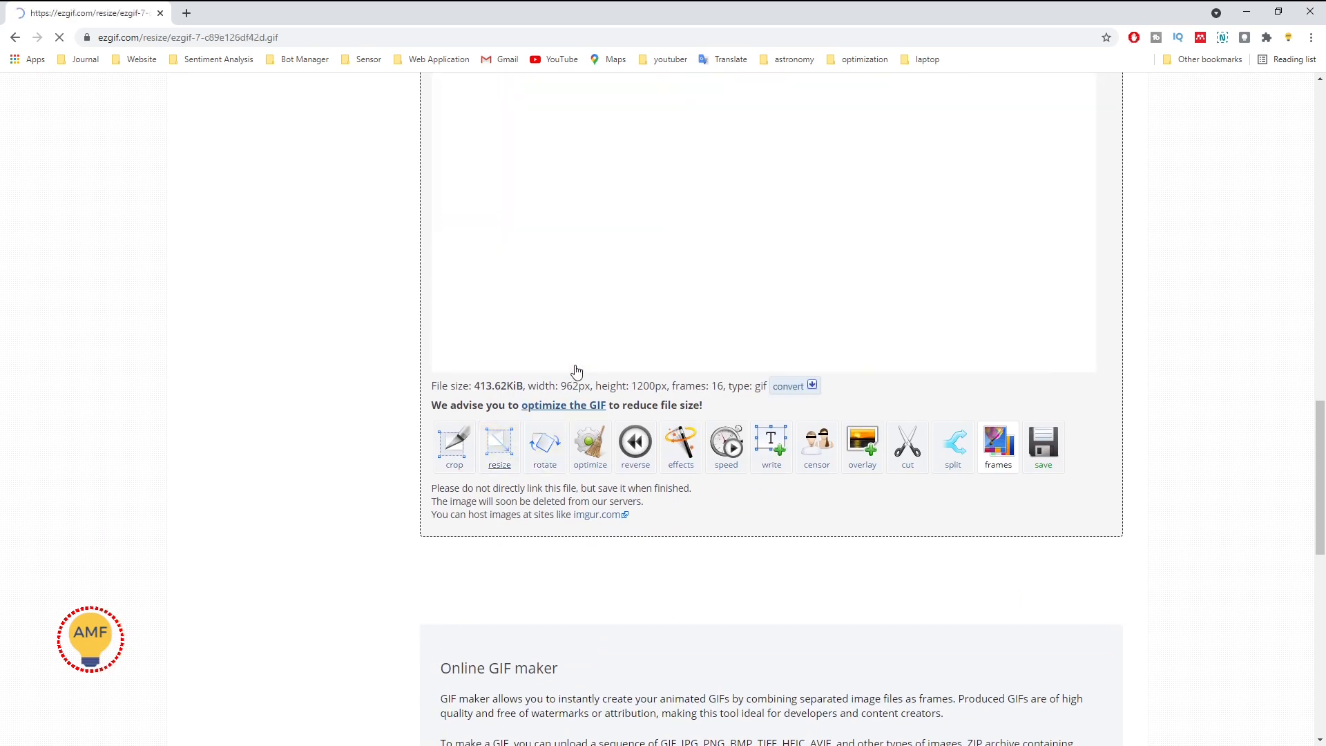
{"action": "scroll", "coordinate": [606, 334], "scroll_direction": "down", "scroll_amount": 10}
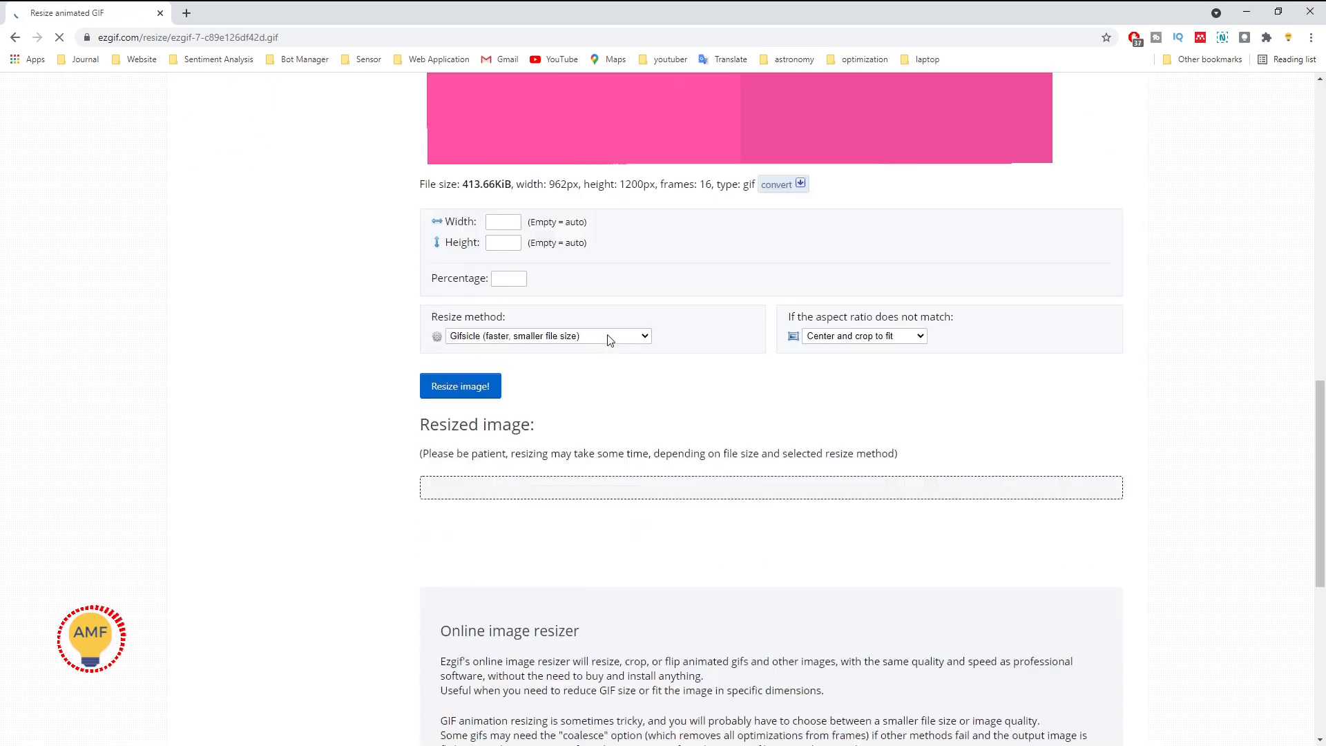
{"action": "scroll", "coordinate": [606, 334], "scroll_direction": "up", "scroll_amount": 2}
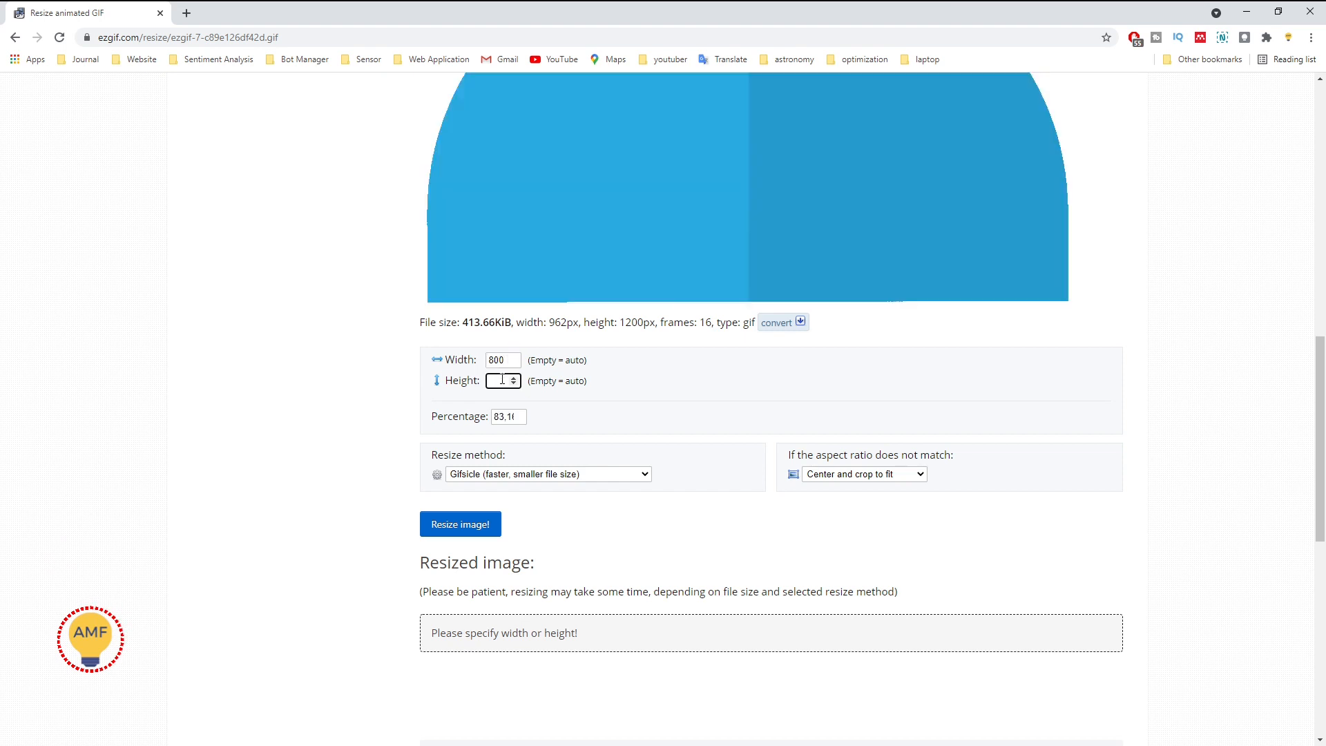
{"action": "left_click", "coordinate": [454, 526]}
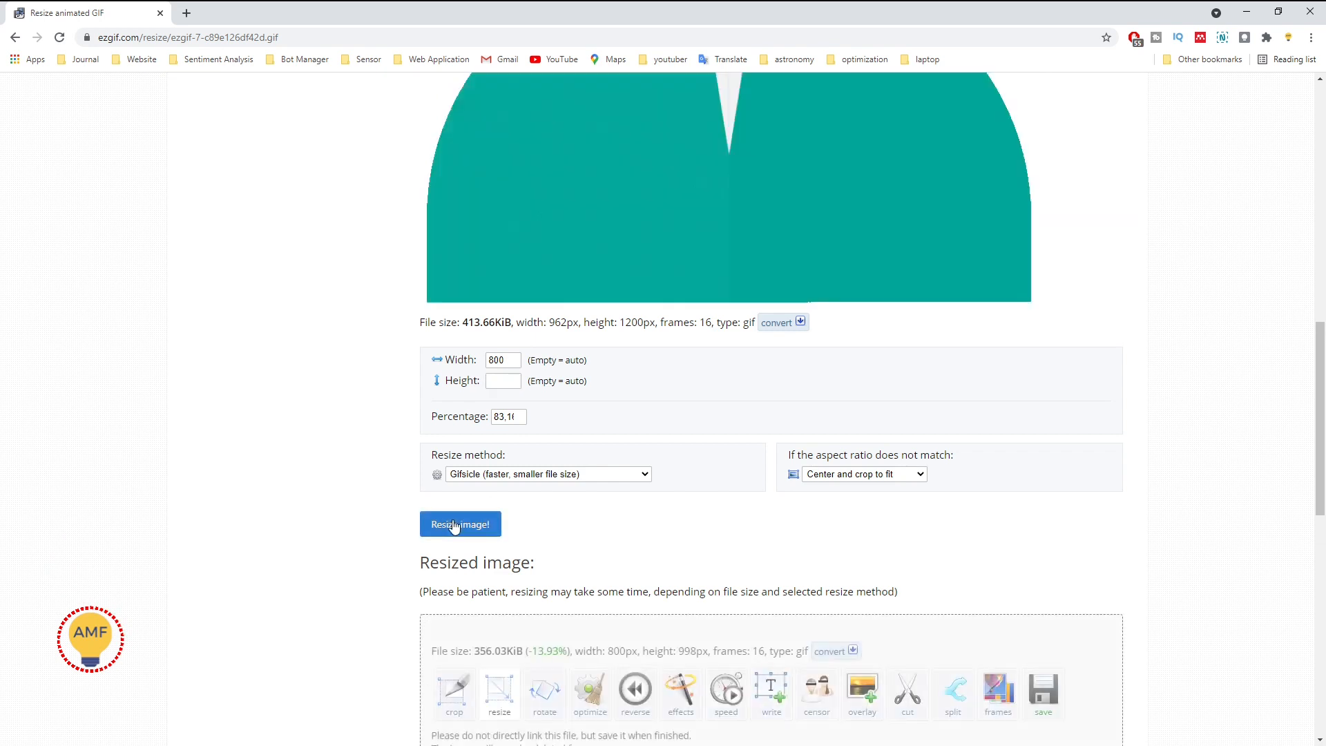
Step: Compare the resized GIF with the original and examine its new file size and dimensions
{"action": "scroll", "coordinate": [570, 531], "scroll_direction": "down", "scroll_amount": 5}
{"action": "scroll", "coordinate": [570, 532], "scroll_direction": "up", "scroll_amount": 11}
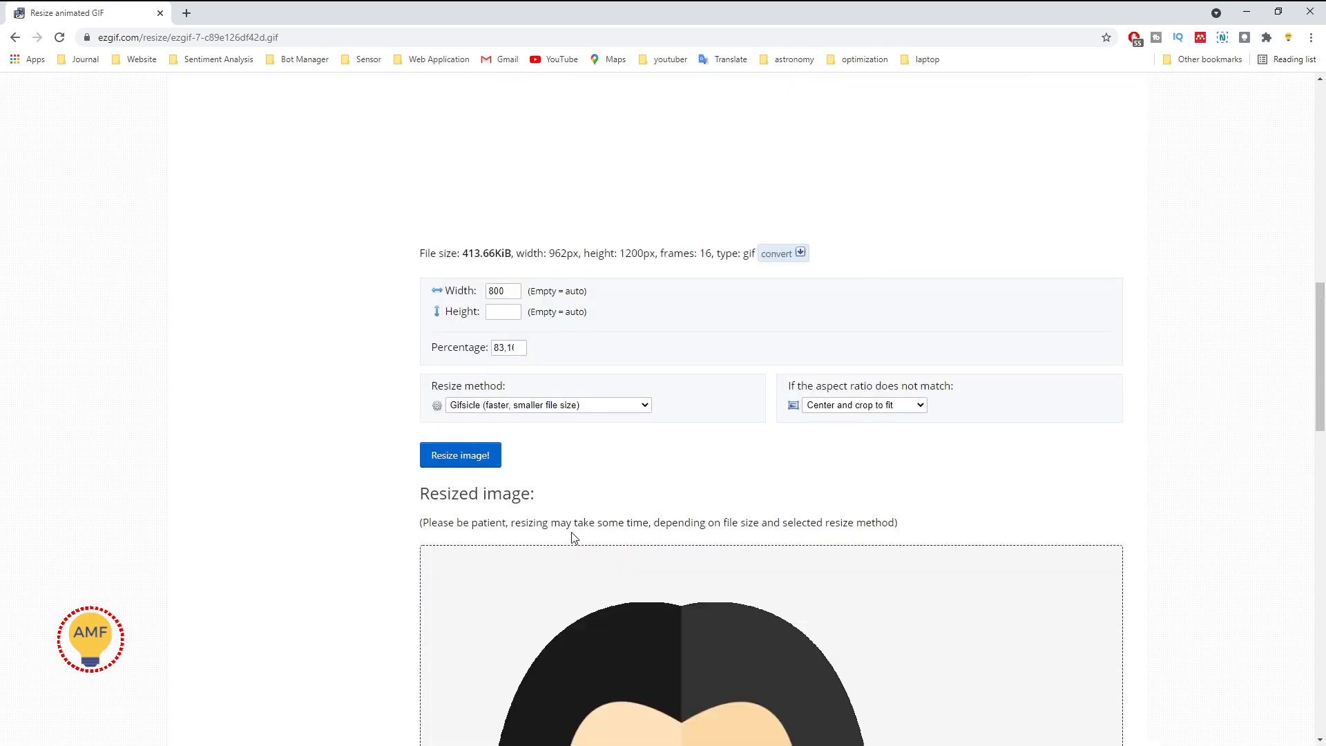
{"action": "scroll", "coordinate": [612, 463], "scroll_direction": "up", "scroll_amount": 4}
{"action": "scroll", "coordinate": [627, 436], "scroll_direction": "down", "scroll_amount": 12}
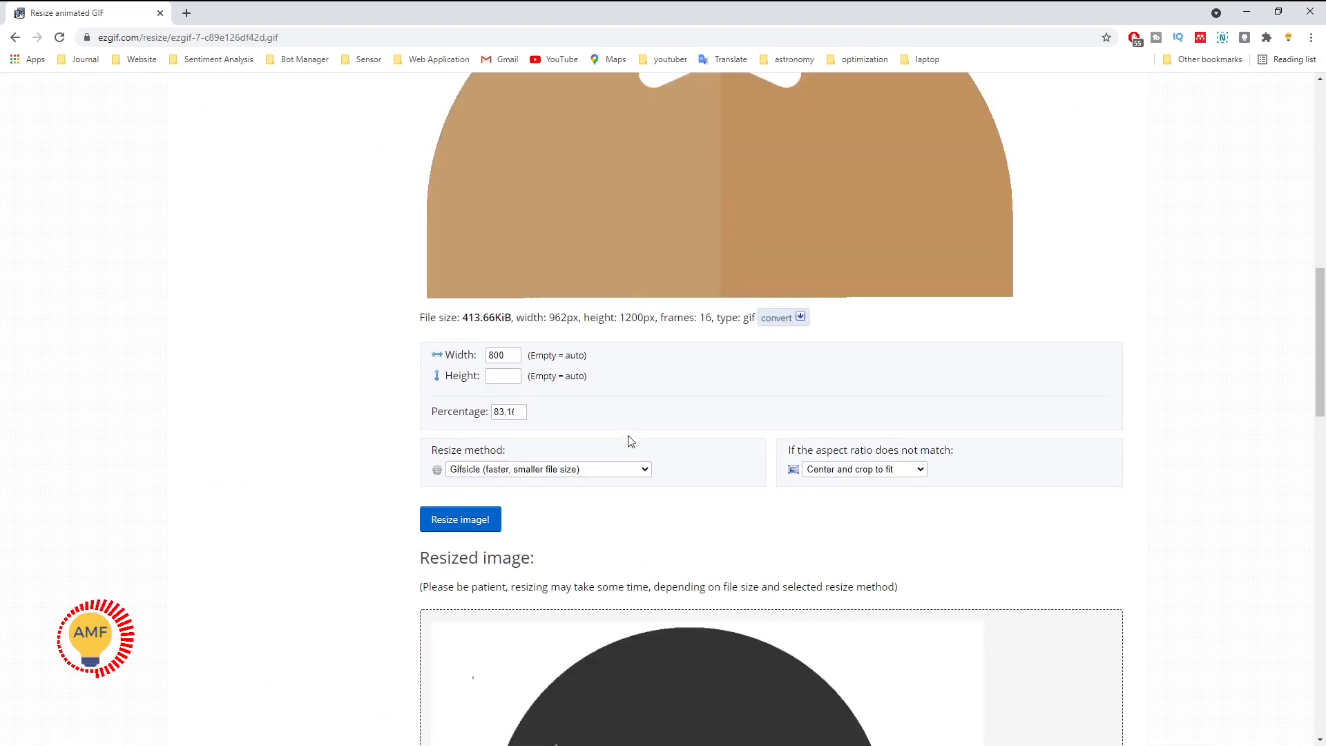
{"action": "scroll", "coordinate": [628, 436], "scroll_direction": "down", "scroll_amount": 2}
{"action": "scroll", "coordinate": [628, 436], "scroll_direction": "up", "scroll_amount": 8}
{"action": "scroll", "coordinate": [628, 436], "scroll_direction": "down", "scroll_amount": 10}
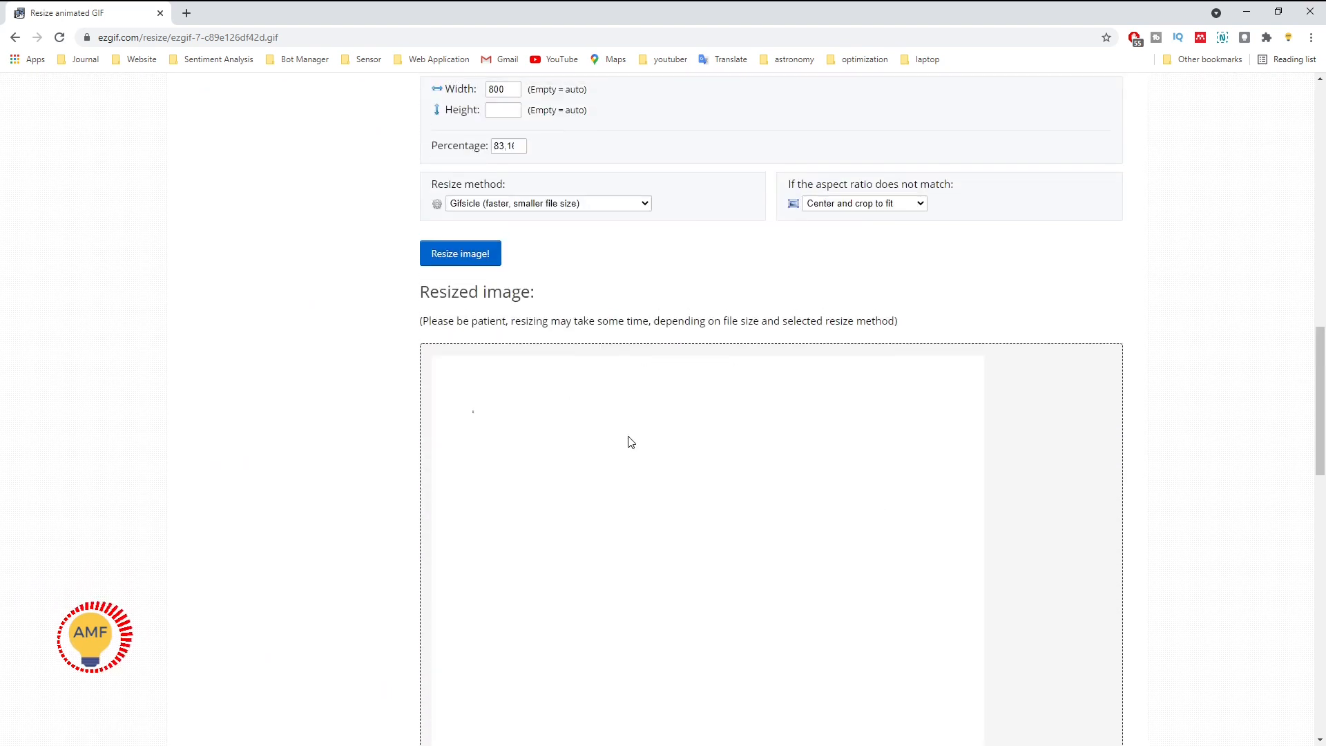
{"action": "scroll", "coordinate": [631, 412], "scroll_direction": "down", "scroll_amount": 20}
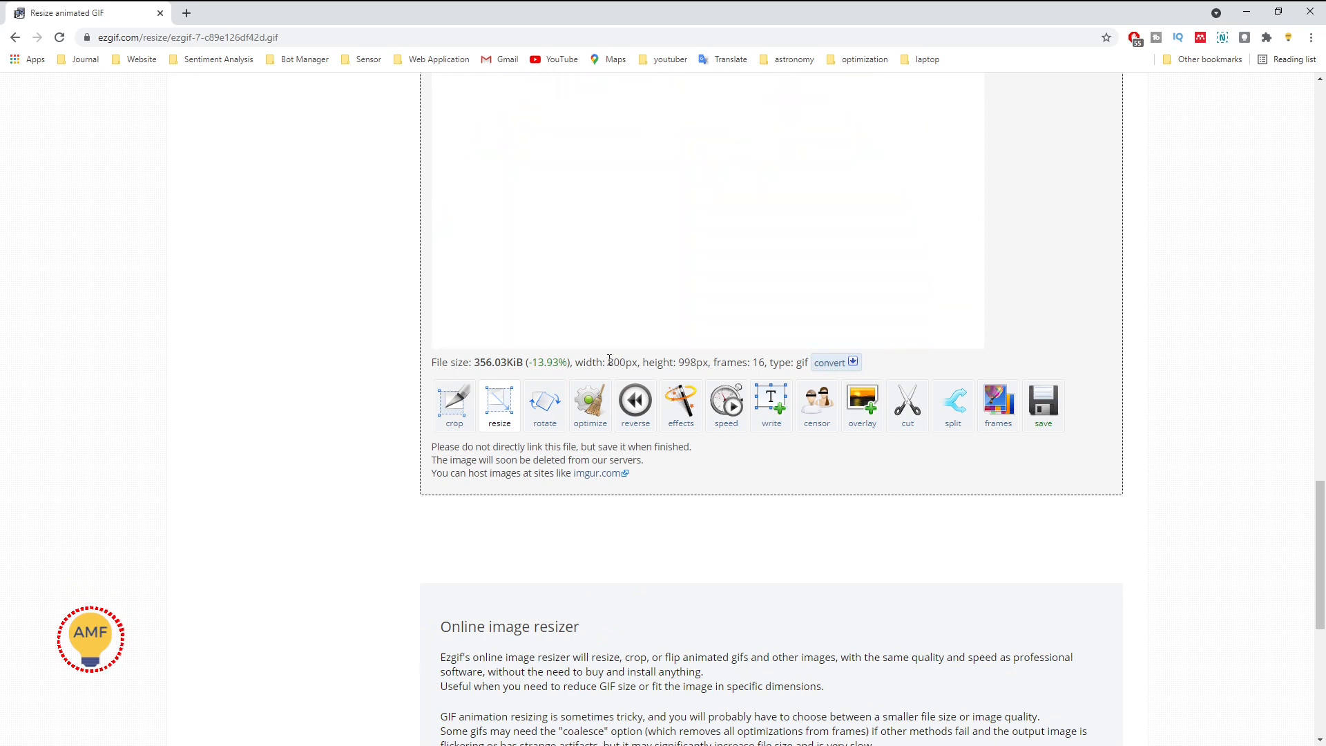
{"action": "scroll", "coordinate": [627, 362], "scroll_direction": "up", "scroll_amount": 10}
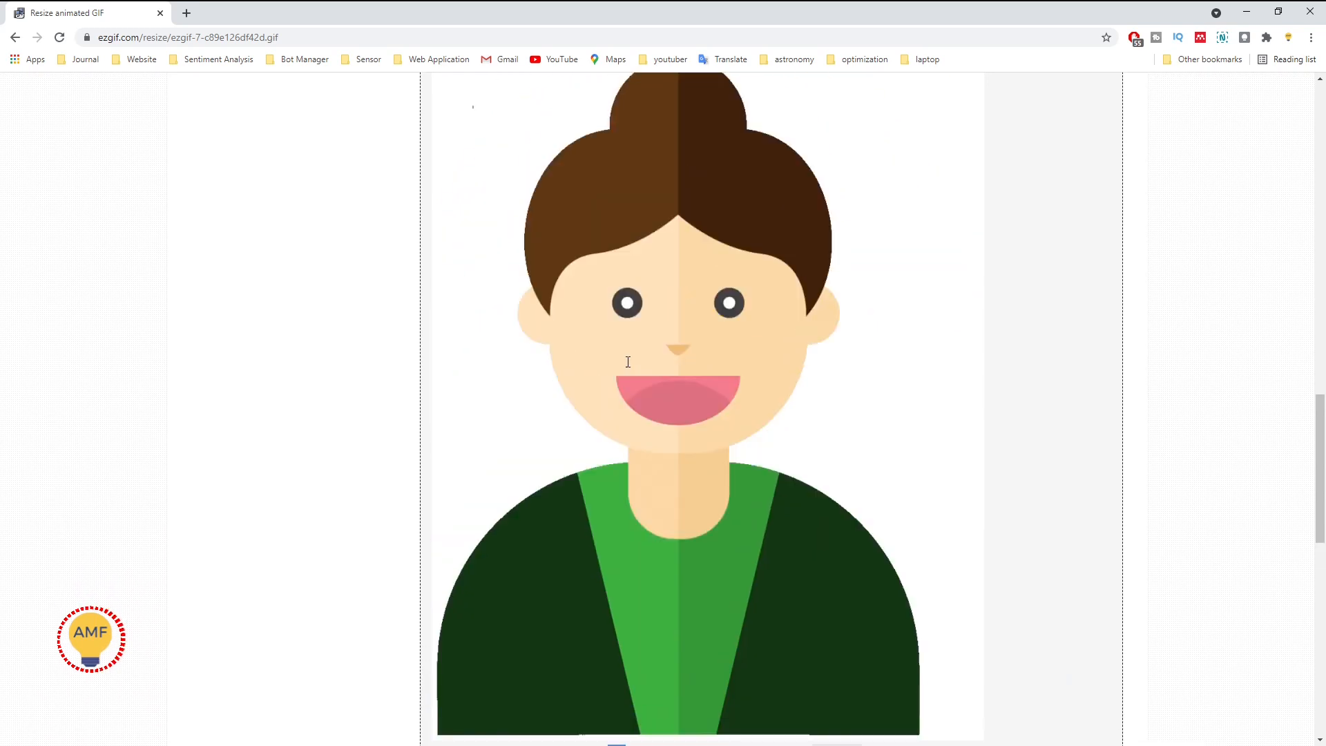
{"action": "scroll", "coordinate": [628, 364], "scroll_direction": "down", "scroll_amount": 6}
{"action": "scroll", "coordinate": [628, 360], "scroll_direction": "down", "scroll_amount": 5}
{"action": "scroll", "coordinate": [627, 367], "scroll_direction": "up", "scroll_amount": 4}
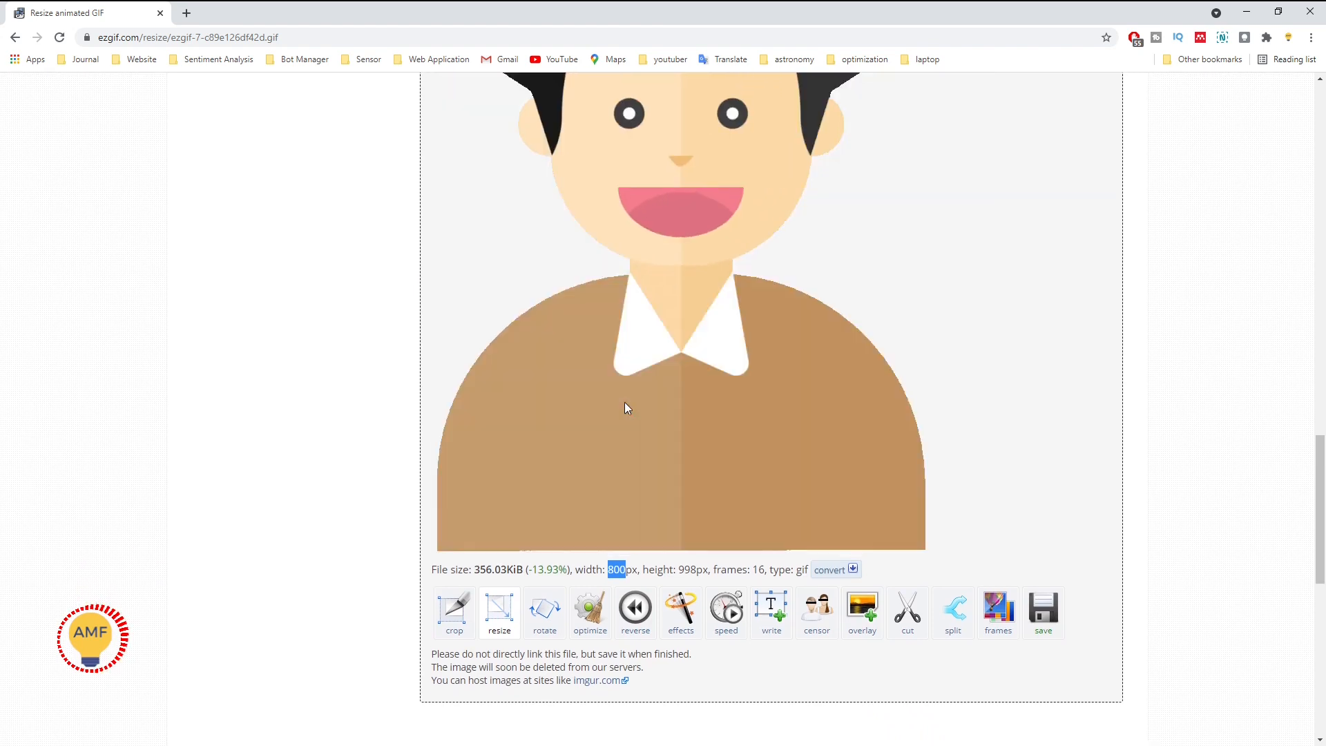
{"action": "scroll", "coordinate": [626, 406], "scroll_direction": "down", "scroll_amount": 2}
{"action": "scroll", "coordinate": [627, 408], "scroll_direction": "down", "scroll_amount": 2}
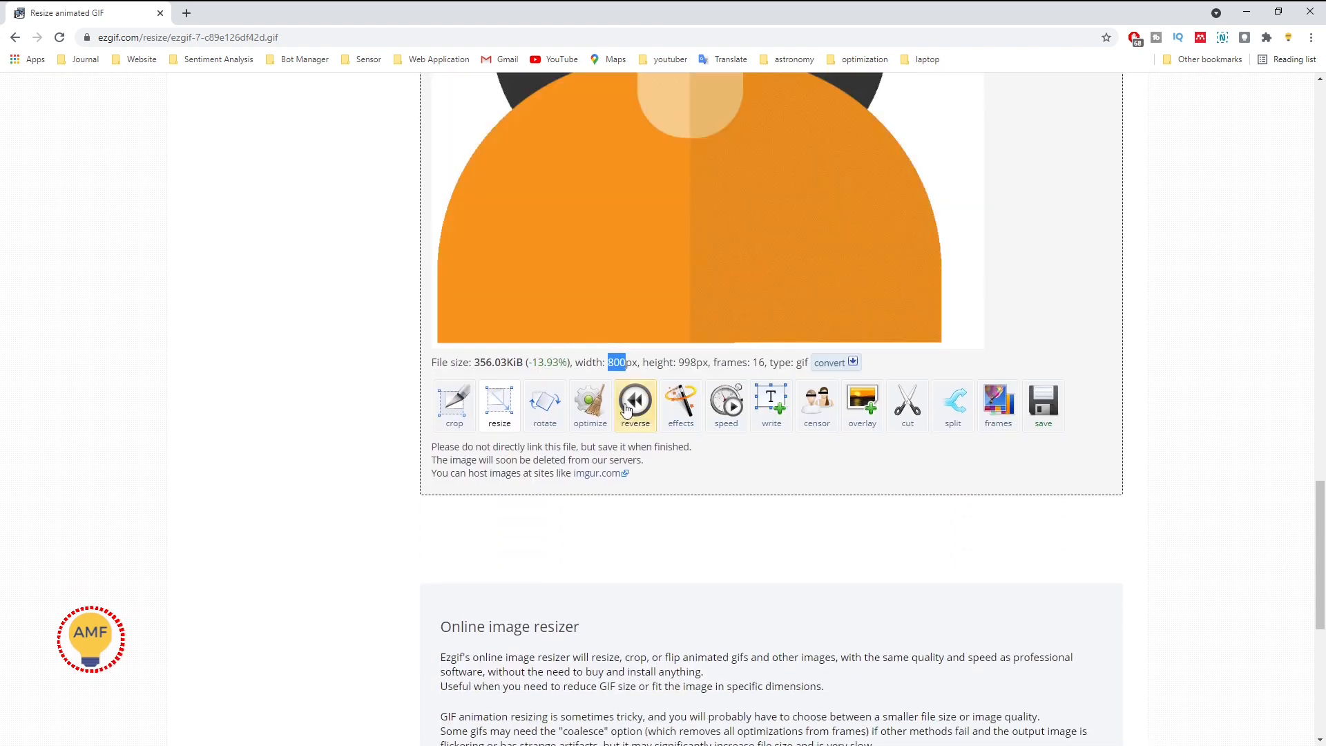
Step: Save the resized GIF to the computer and open the downloaded file
{"action": "scroll", "coordinate": [580, 410], "scroll_direction": "up", "scroll_amount": 9}
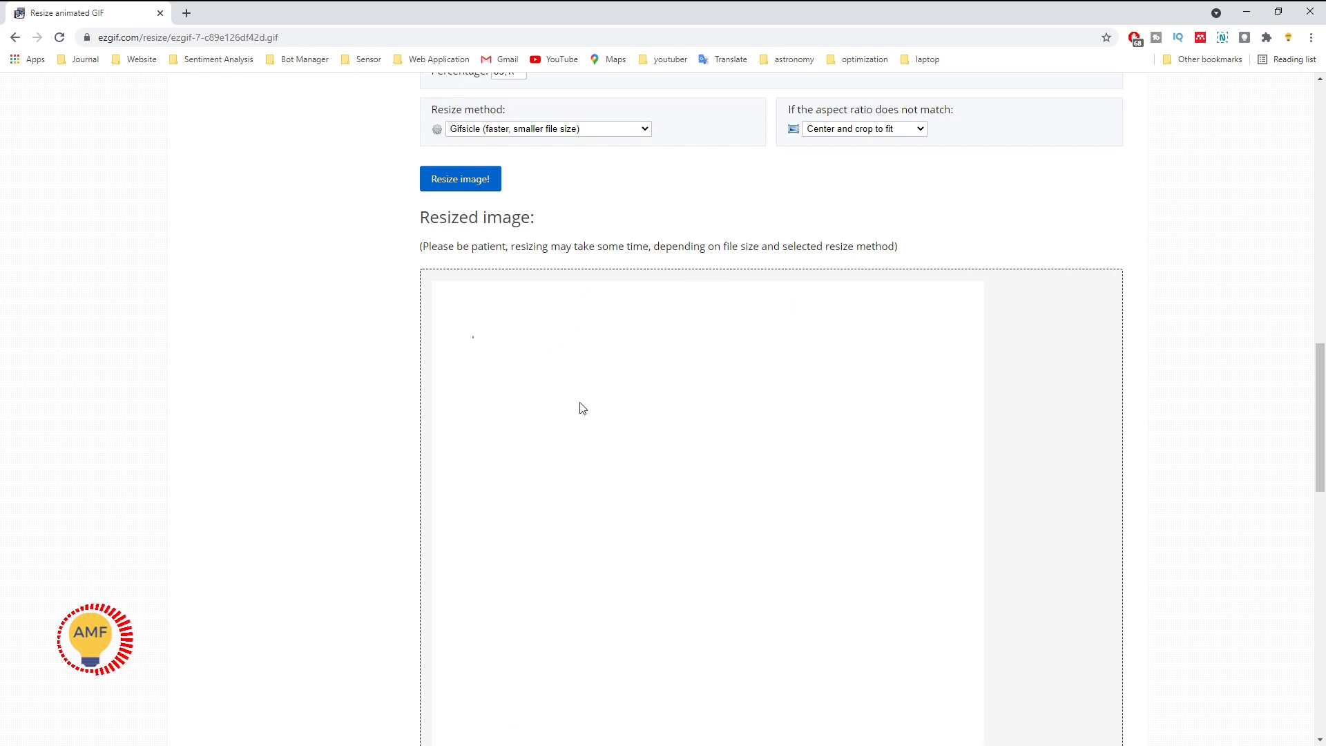
{"action": "scroll", "coordinate": [580, 407], "scroll_direction": "down", "scroll_amount": 2}
{"action": "scroll", "coordinate": [582, 408], "scroll_direction": "down", "scroll_amount": 4}
{"action": "scroll", "coordinate": [582, 407], "scroll_direction": "down", "scroll_amount": 5}
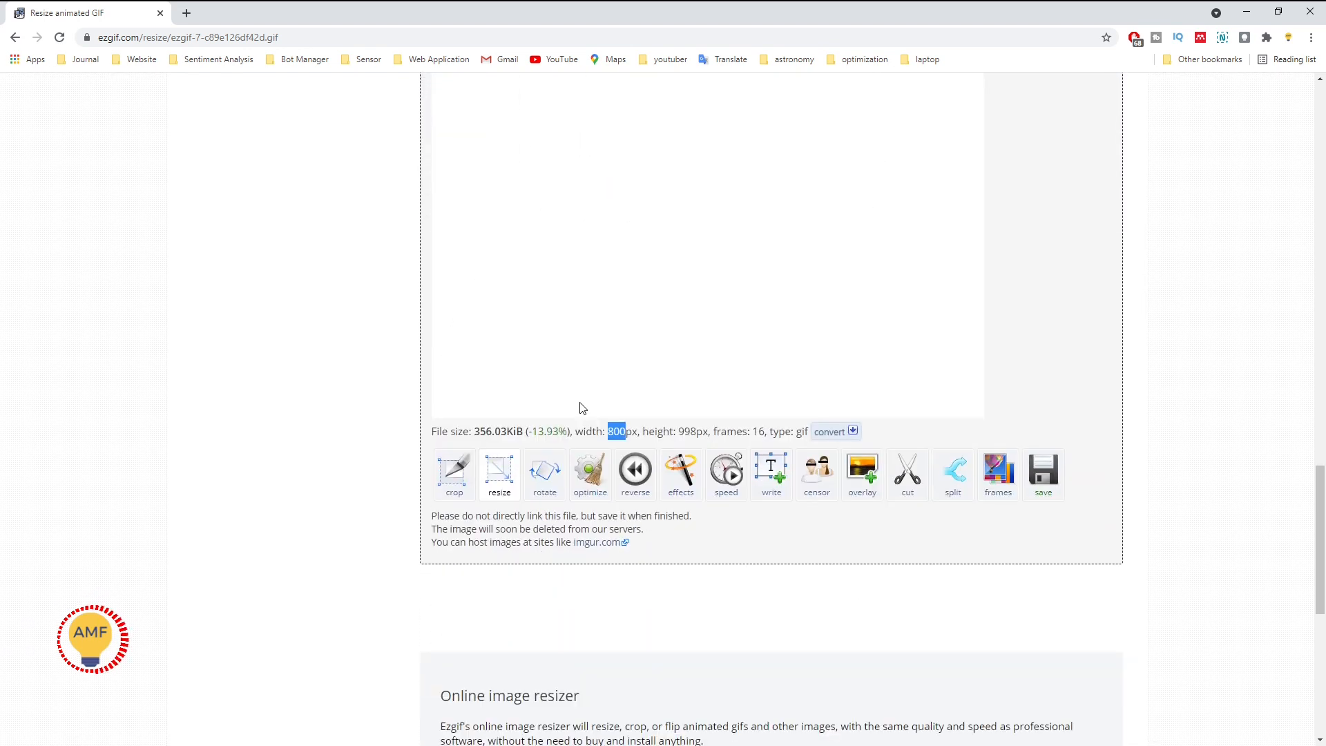
{"action": "scroll", "coordinate": [583, 408], "scroll_direction": "down", "scroll_amount": 3}
{"action": "scroll", "coordinate": [582, 407], "scroll_direction": "up", "scroll_amount": 5}
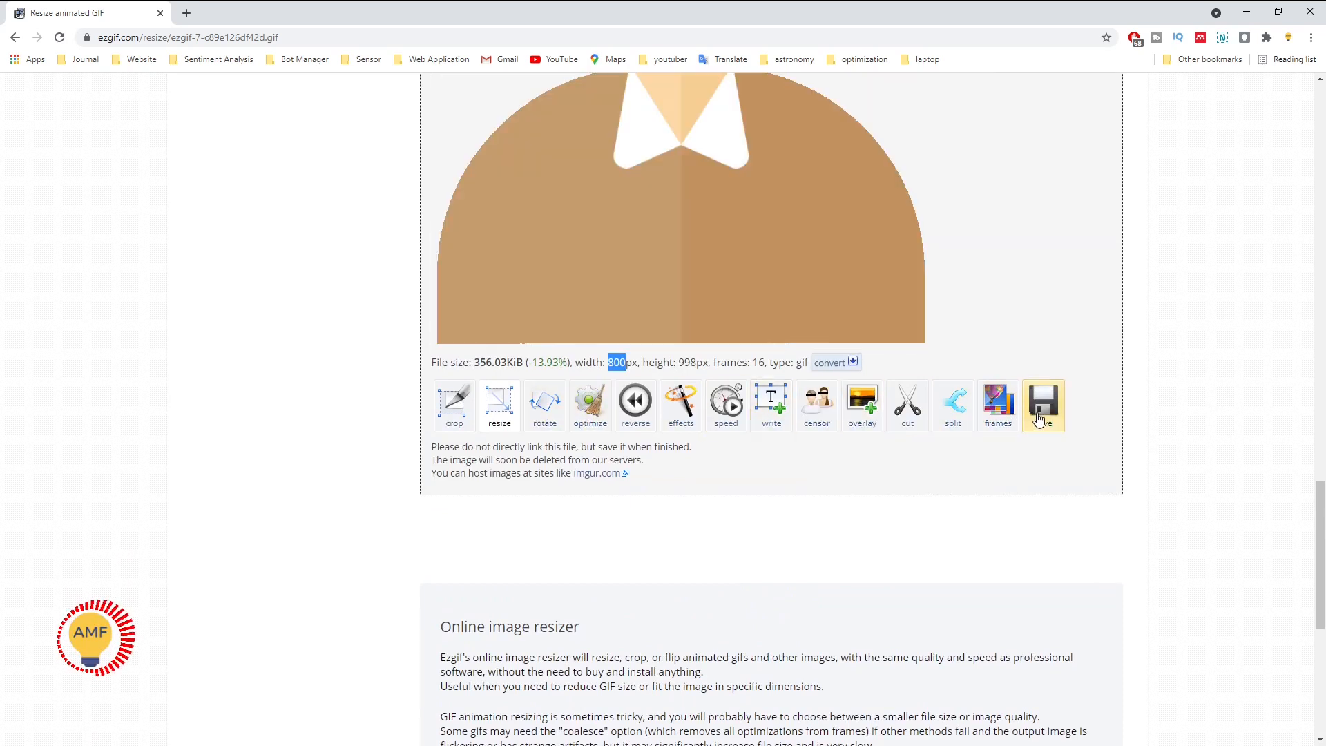
{"action": "left_click", "coordinate": [1039, 419]}
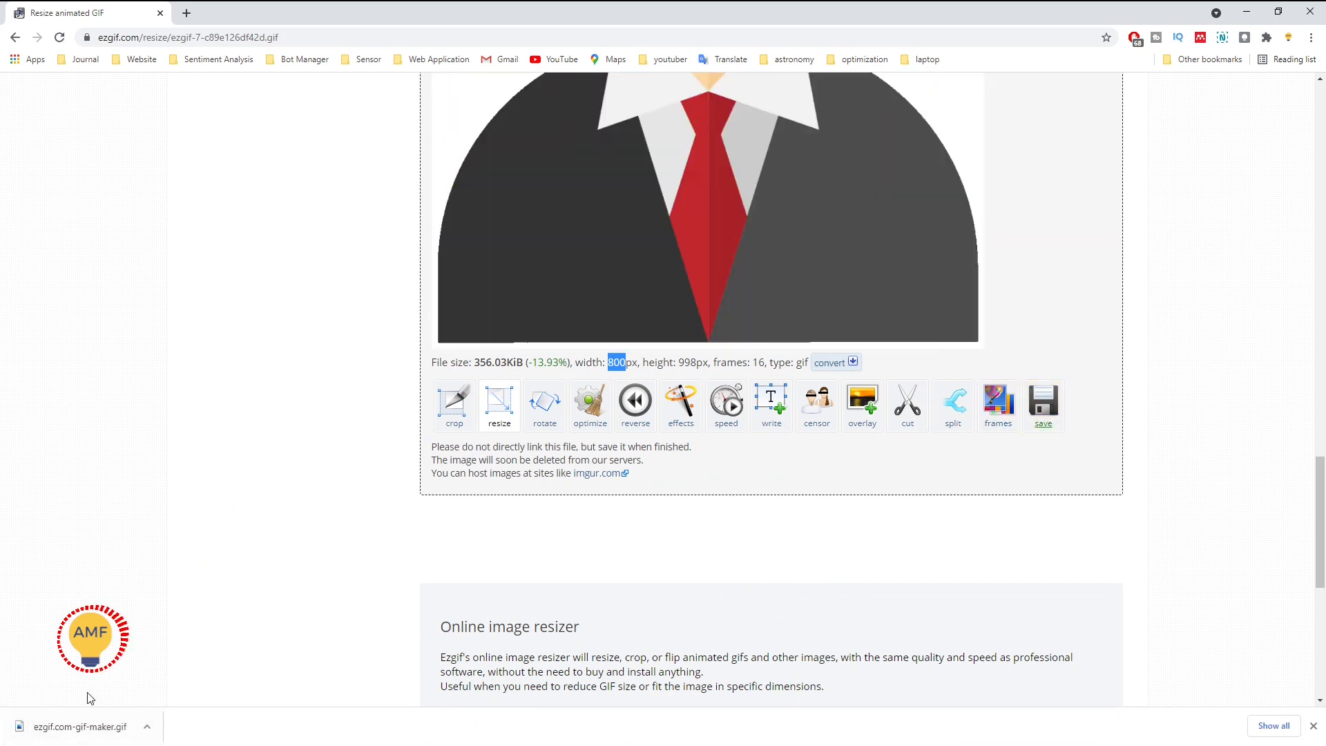
{"action": "left_click", "coordinate": [92, 727]}
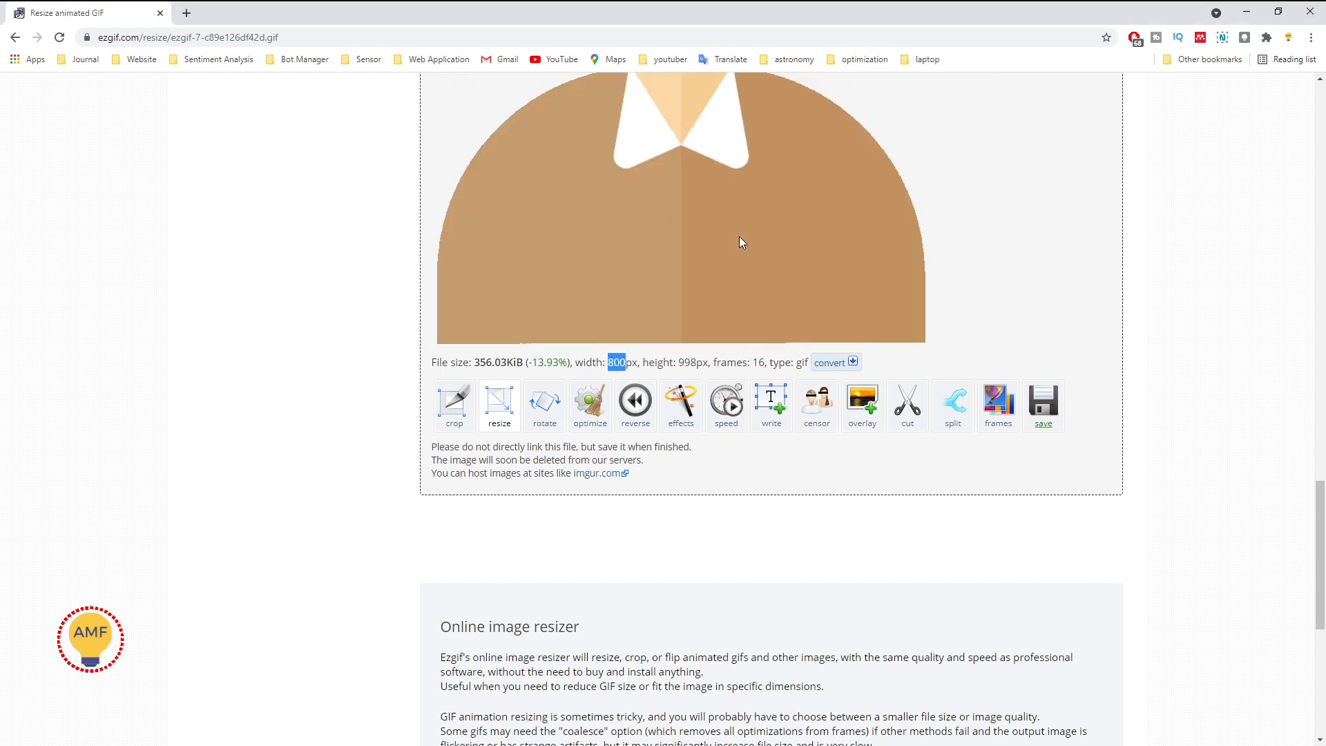
Step: Review the resized GIF's animation and the editing tools offered for it
{"action": "scroll", "coordinate": [739, 242], "scroll_direction": "up", "scroll_amount": 6}
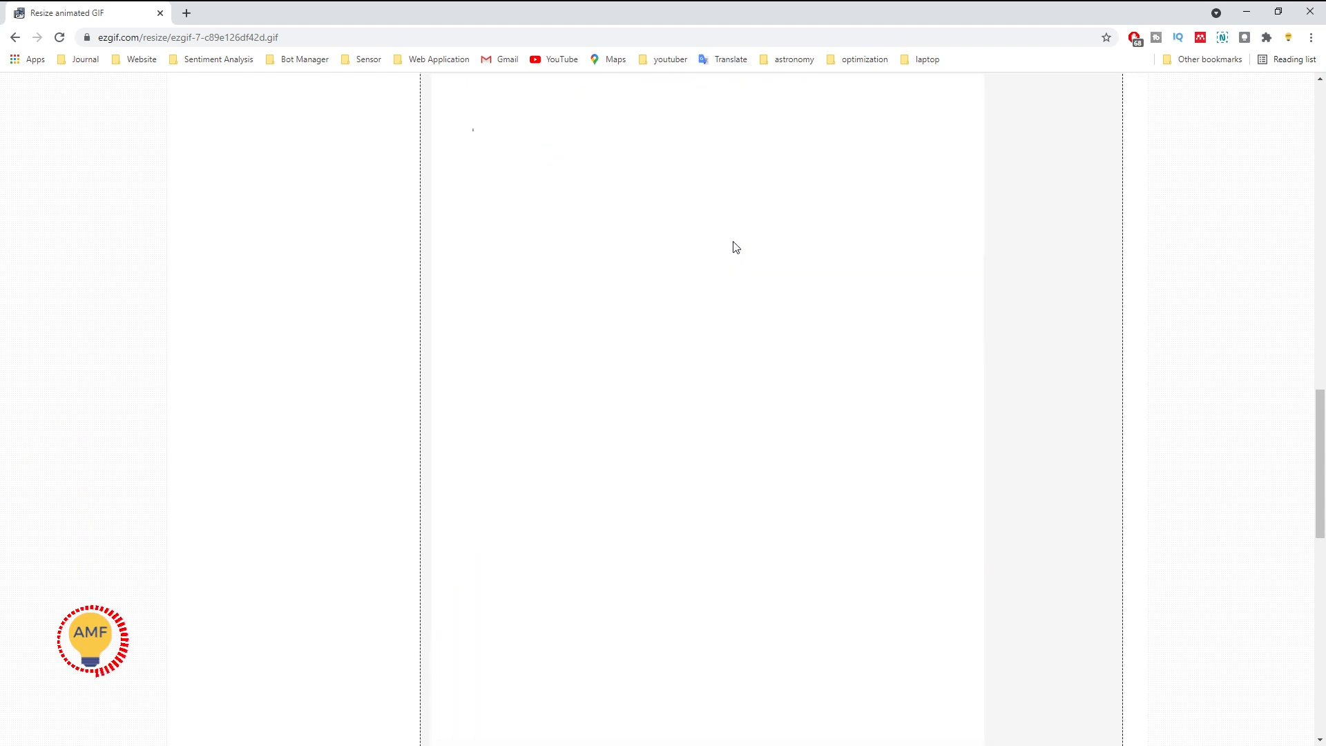
{"action": "scroll", "coordinate": [735, 239], "scroll_direction": "up", "scroll_amount": 2}
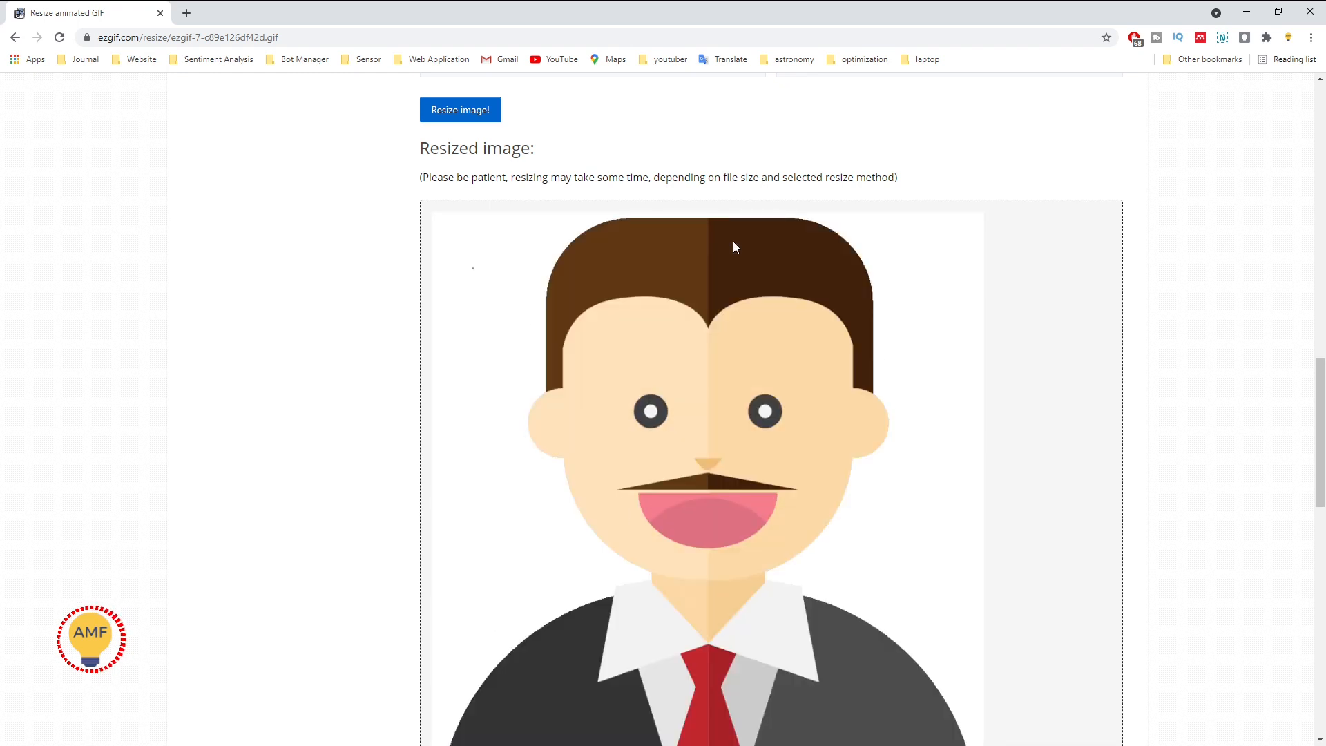
{"action": "scroll", "coordinate": [724, 302], "scroll_direction": "down", "scroll_amount": 3}
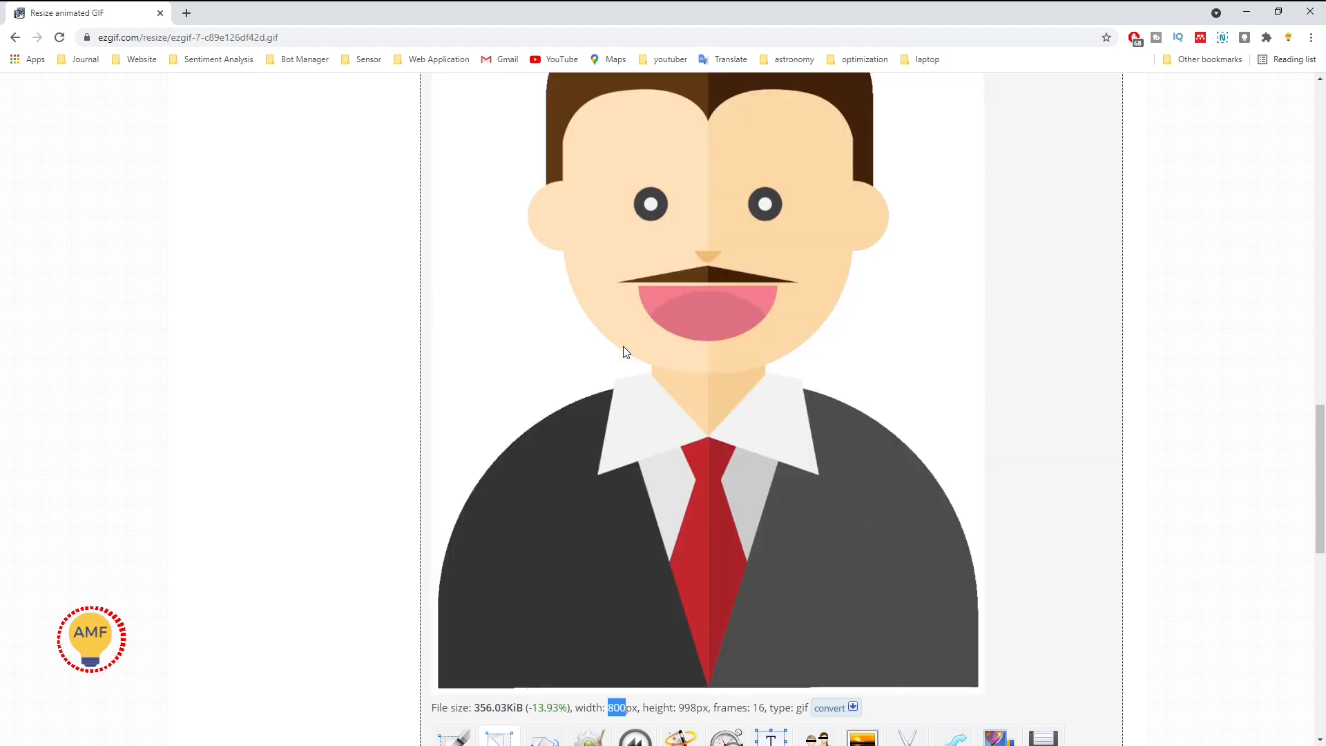
{"action": "scroll", "coordinate": [626, 342], "scroll_direction": "up", "scroll_amount": 1}
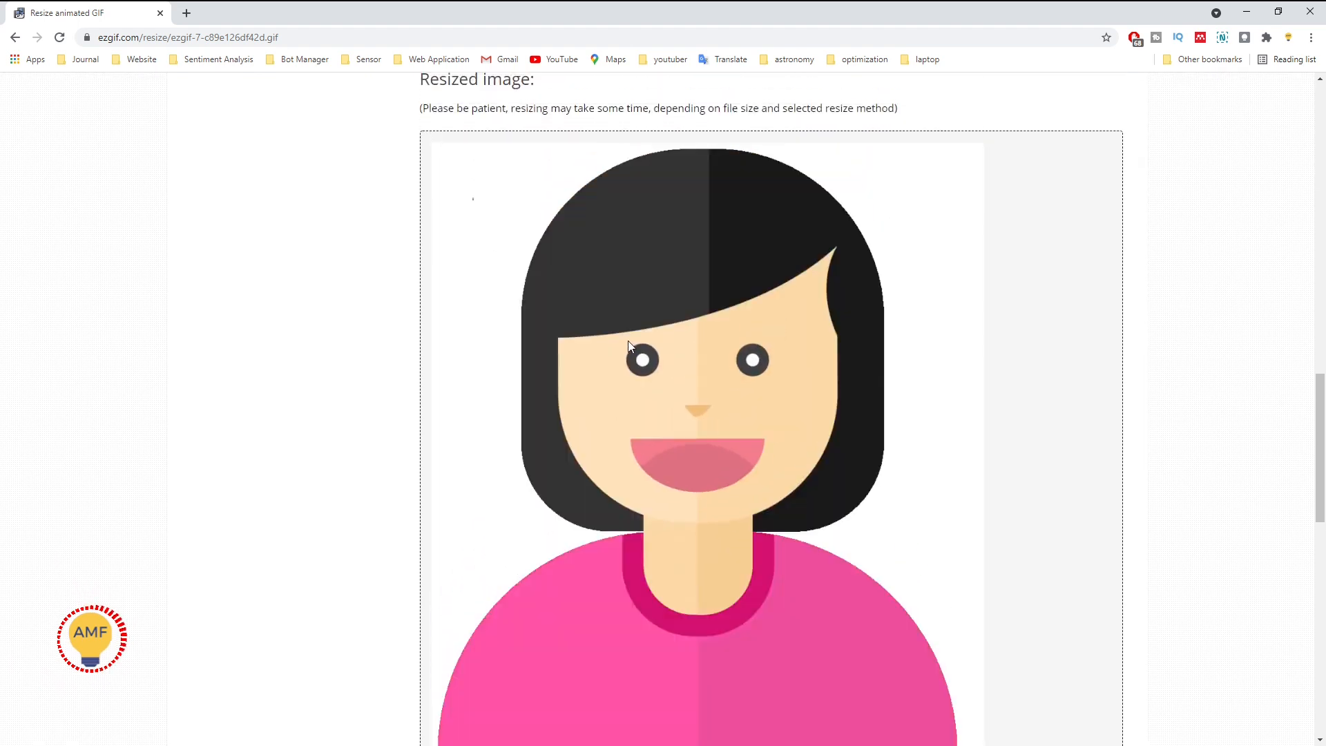
{"action": "scroll", "coordinate": [641, 324], "scroll_direction": "down", "scroll_amount": 2}
{"action": "scroll", "coordinate": [639, 322], "scroll_direction": "down", "scroll_amount": 1}
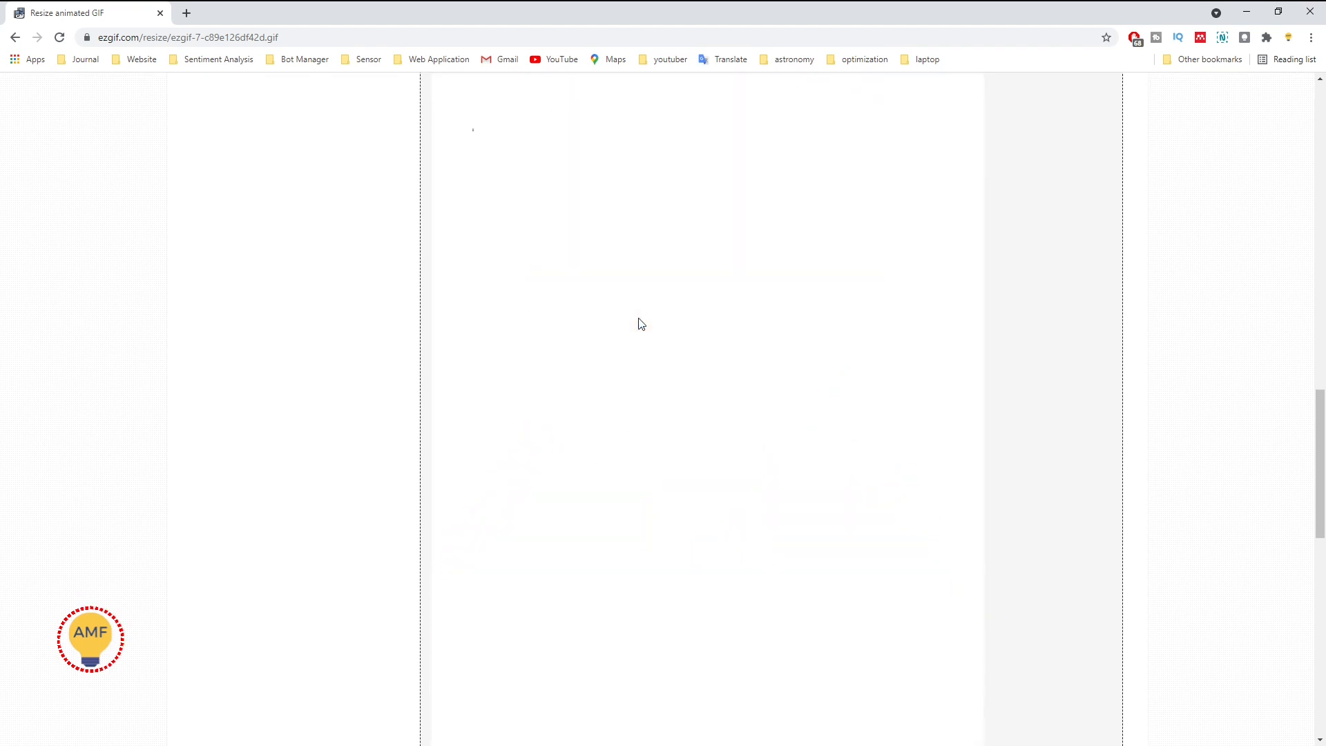
{"action": "scroll", "coordinate": [637, 322], "scroll_direction": "down", "scroll_amount": 3}
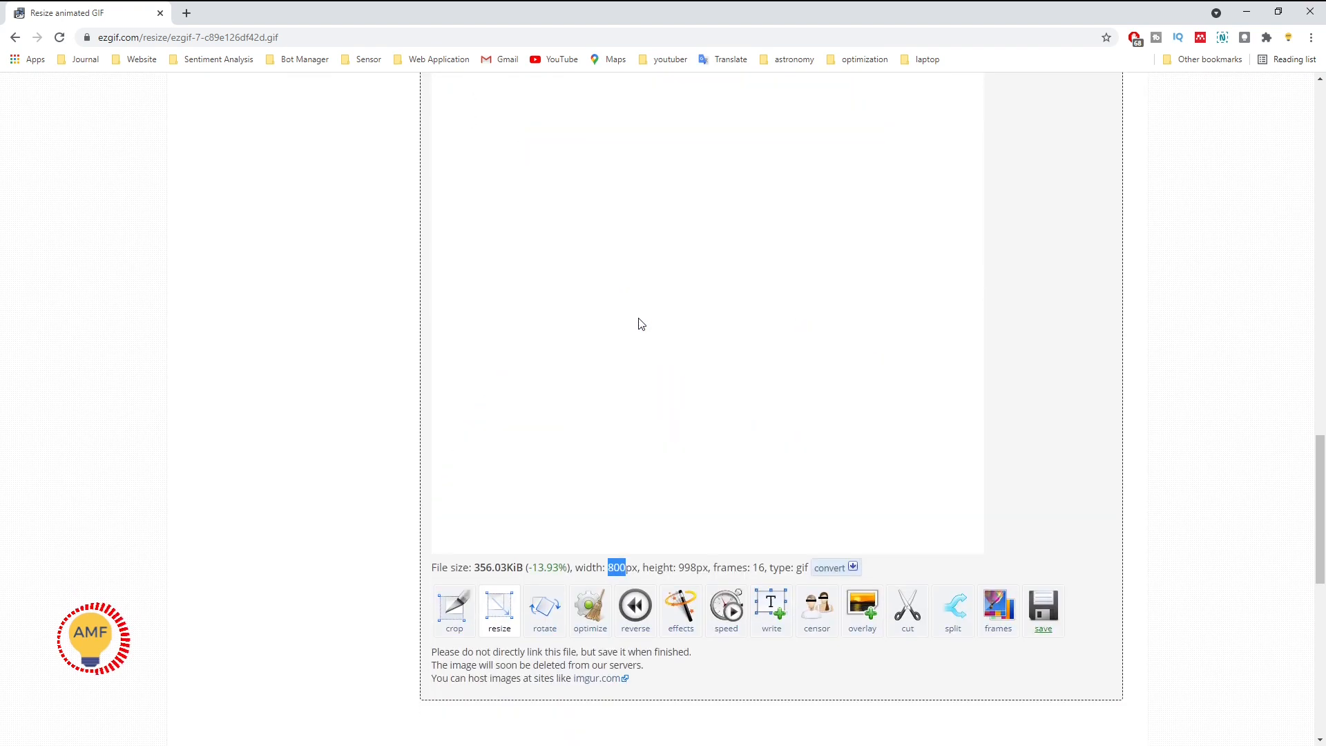
Step: Bring the resized GIF into the Rotate tool and look over its flip options
{"action": "left_click", "coordinate": [545, 542]}
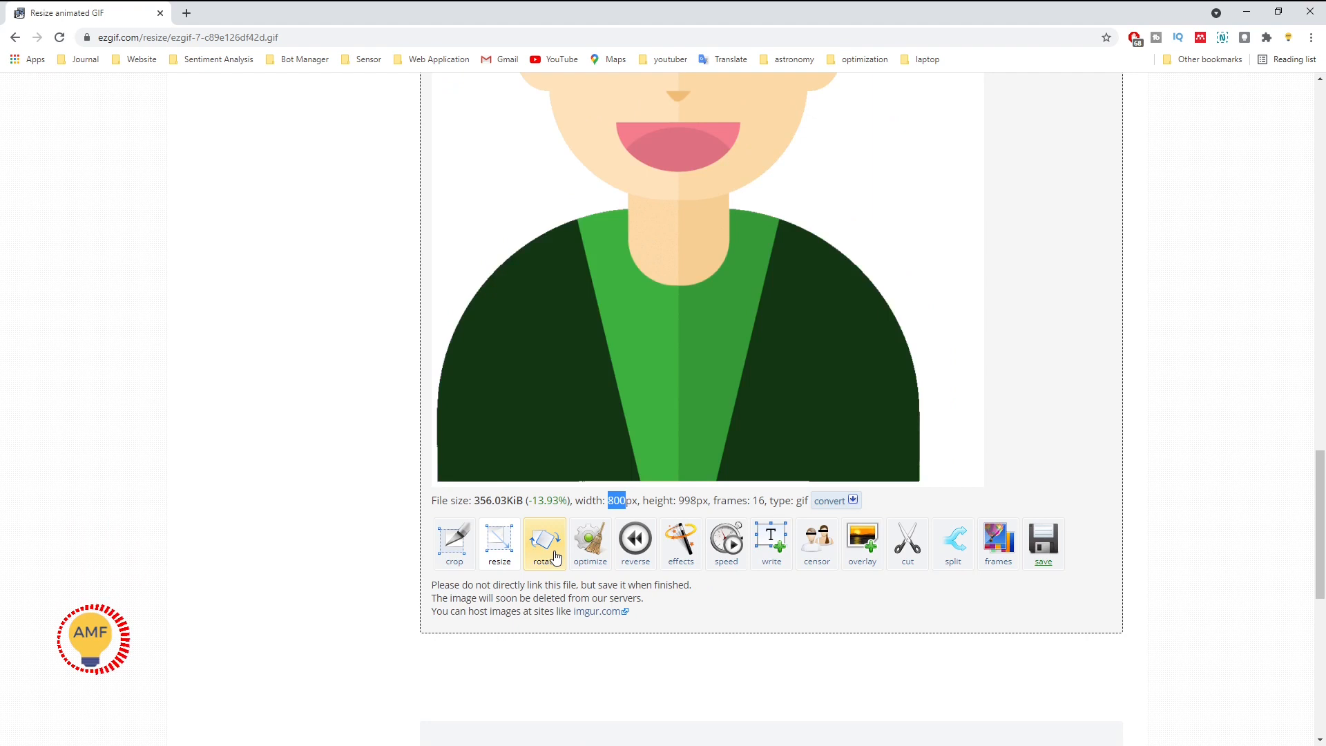
{"action": "scroll", "coordinate": [592, 557], "scroll_direction": "down", "scroll_amount": 10}
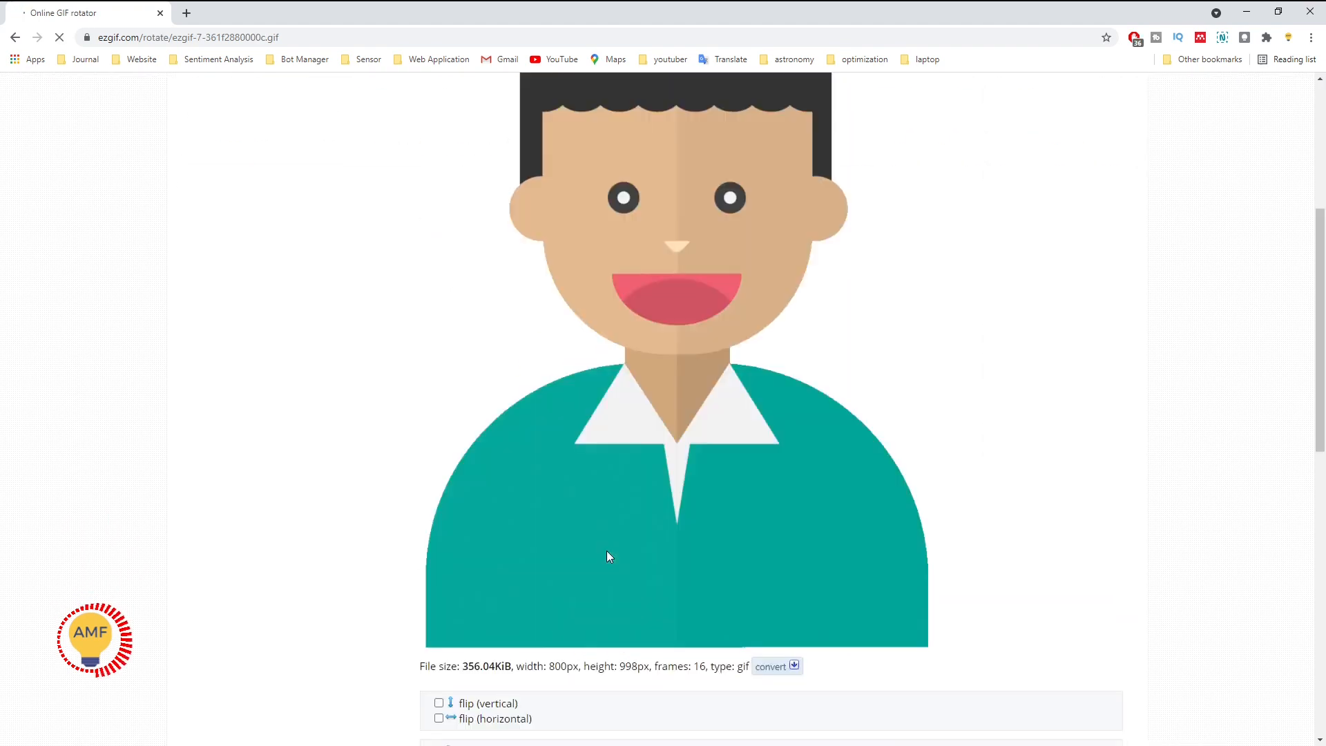
{"action": "scroll", "coordinate": [583, 529], "scroll_direction": "up", "scroll_amount": 2}
{"action": "scroll", "coordinate": [580, 525], "scroll_direction": "up", "scroll_amount": 8}
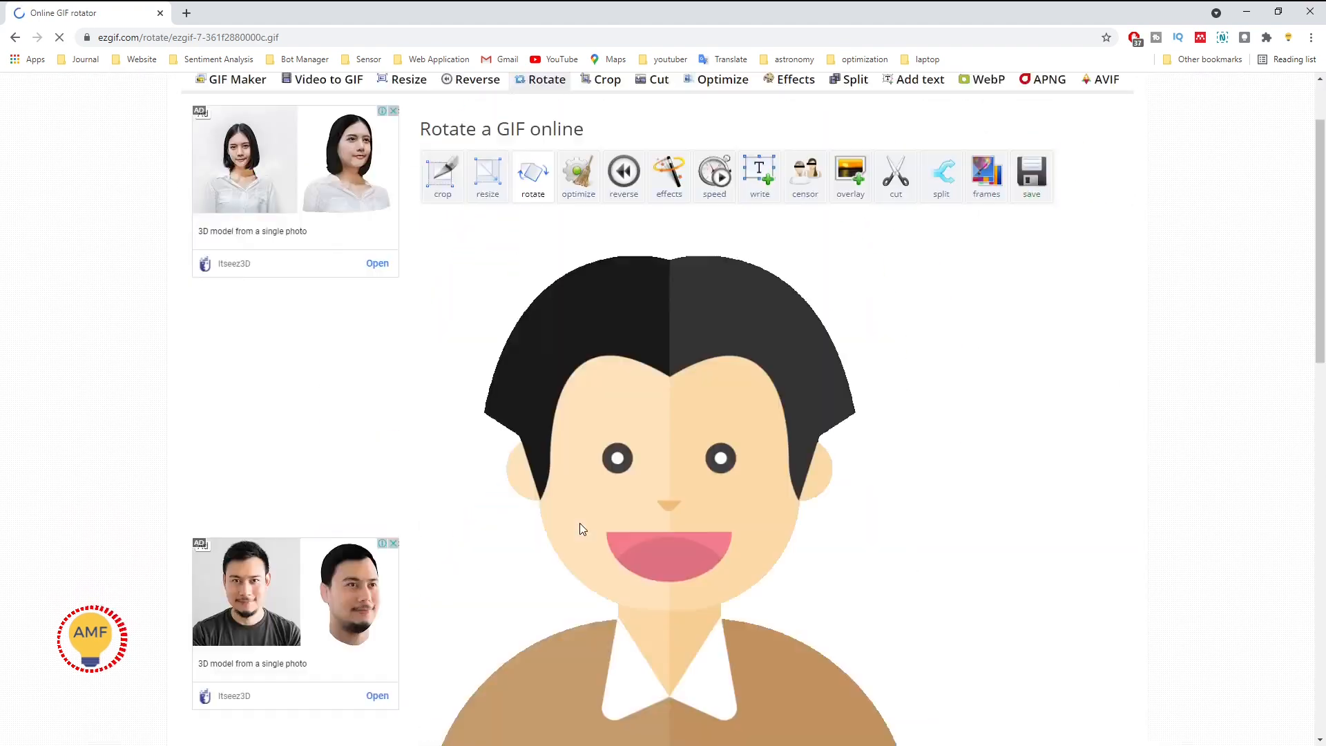
Step: Bring the GIF into the Optimize tool and look over the optimizer page
{"action": "left_click", "coordinate": [579, 289]}
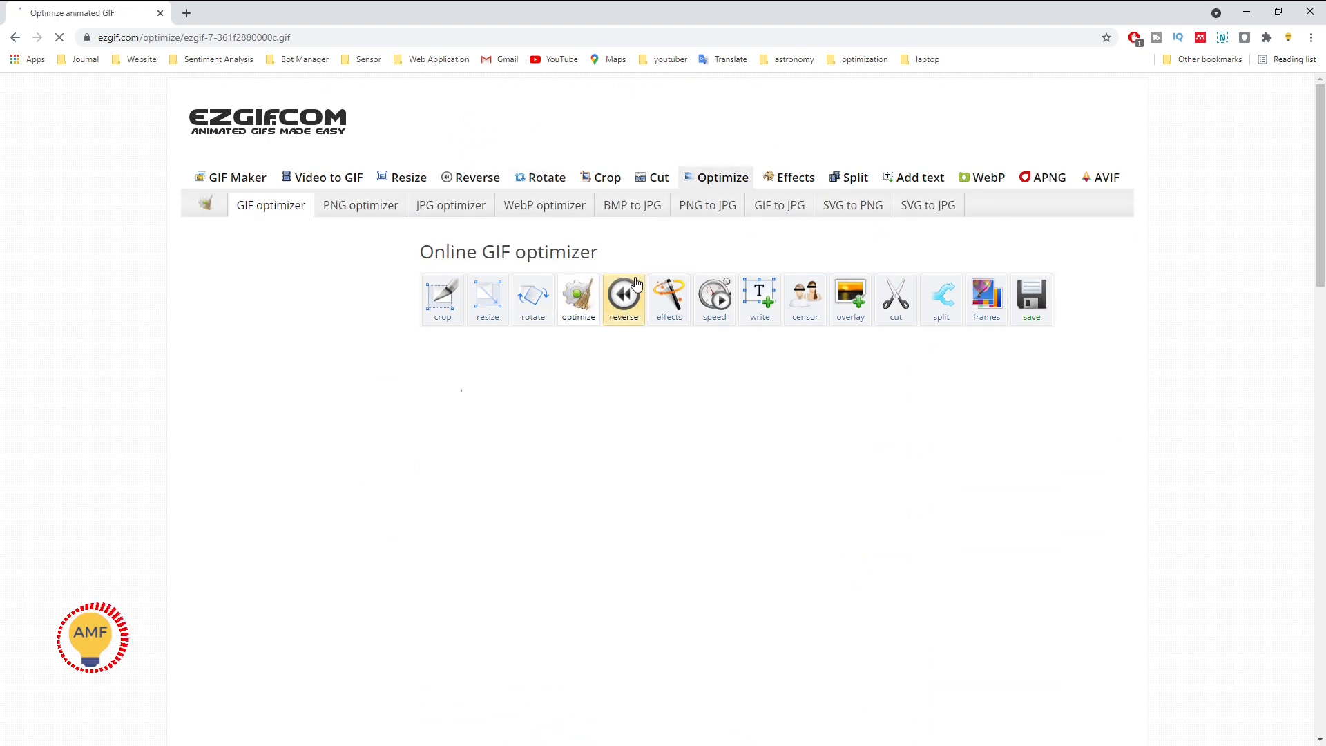
{"action": "scroll", "coordinate": [631, 310], "scroll_direction": "down", "scroll_amount": 5}
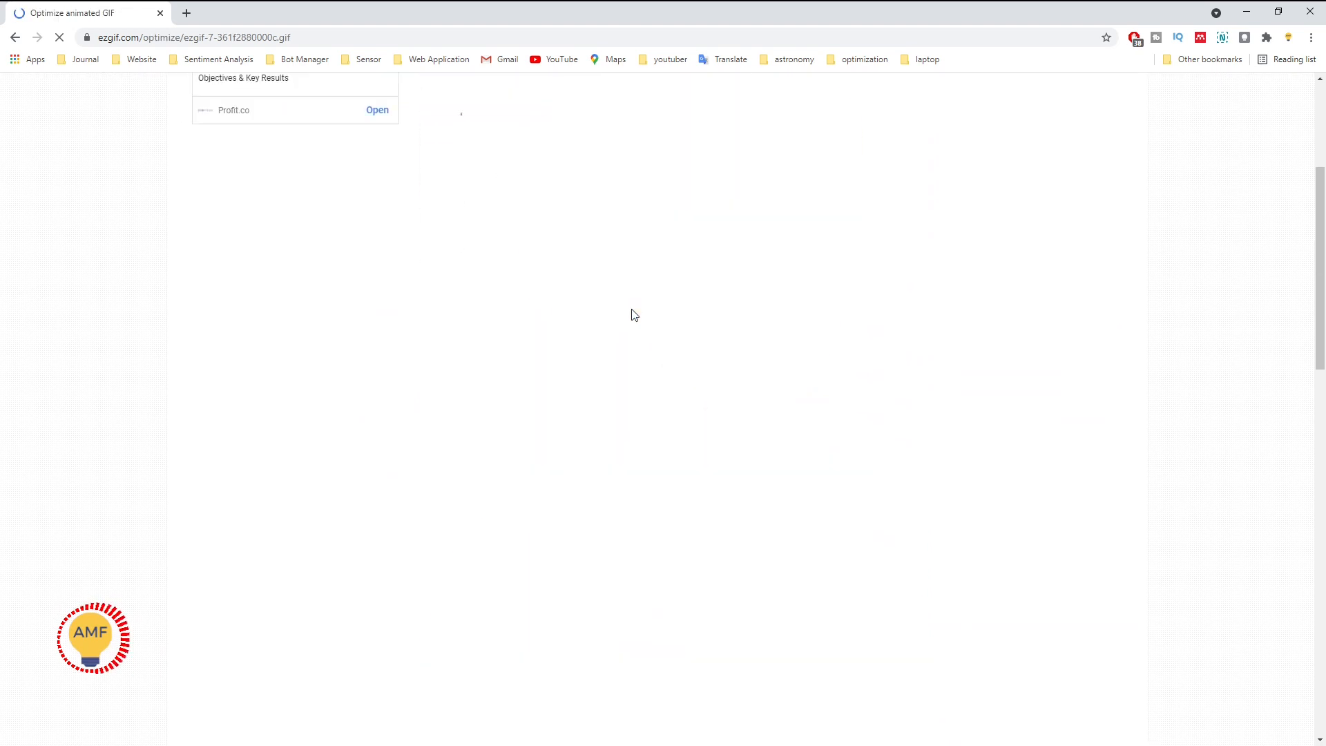
{"action": "scroll", "coordinate": [631, 316], "scroll_direction": "up", "scroll_amount": 10}
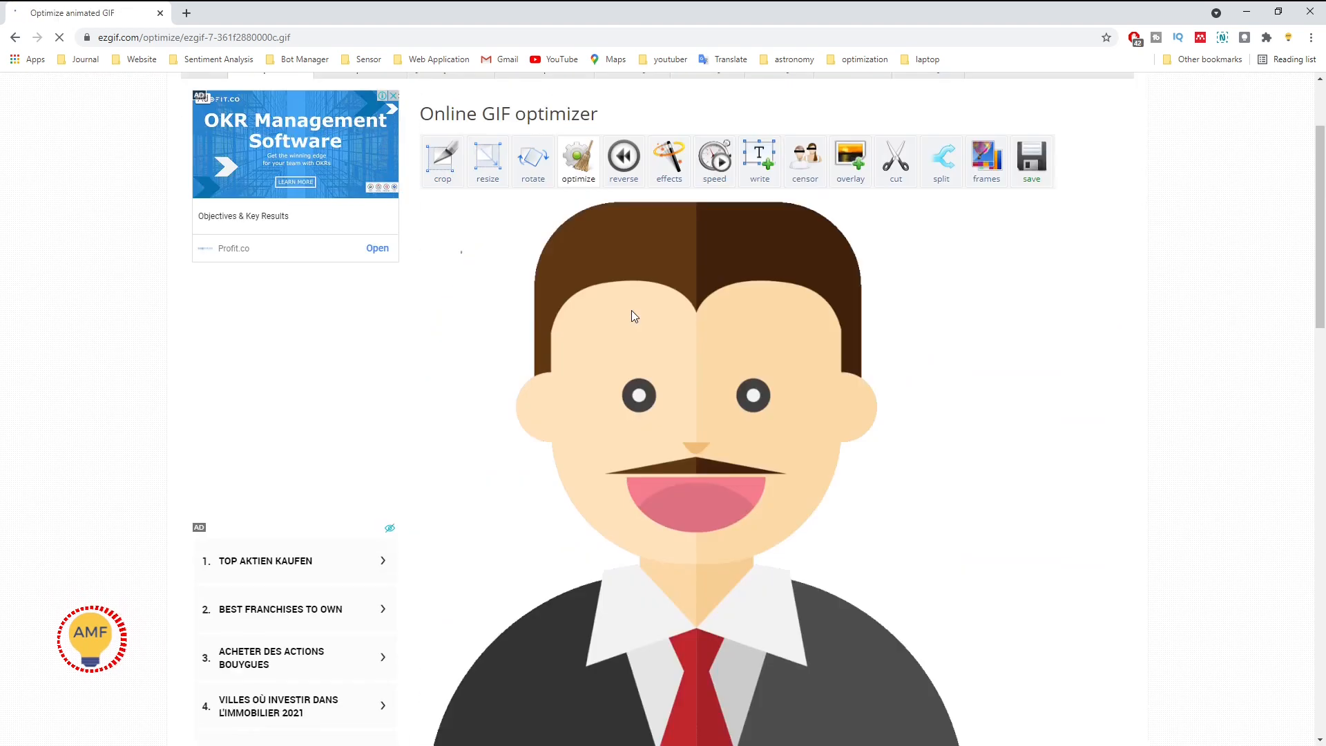